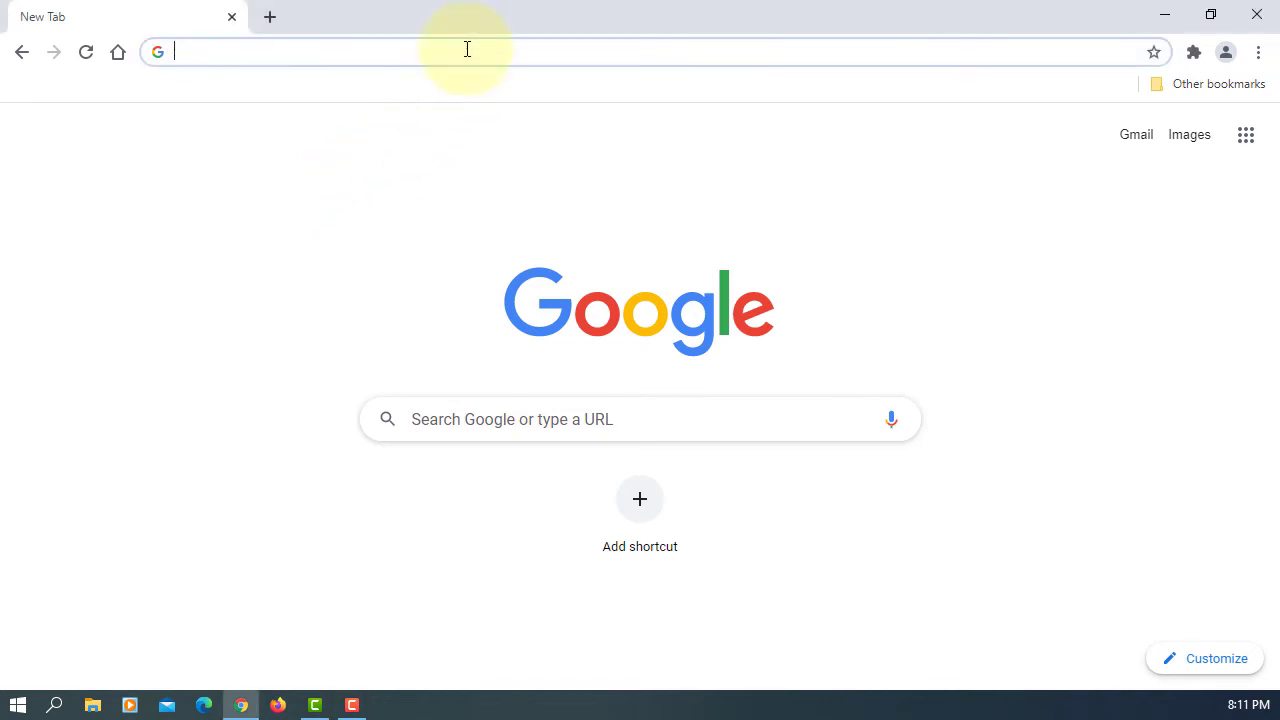
# - Go from oracle.com through Products > Java and Java SE downloads to the JDK 16 page
pyautogui.write('oracle')
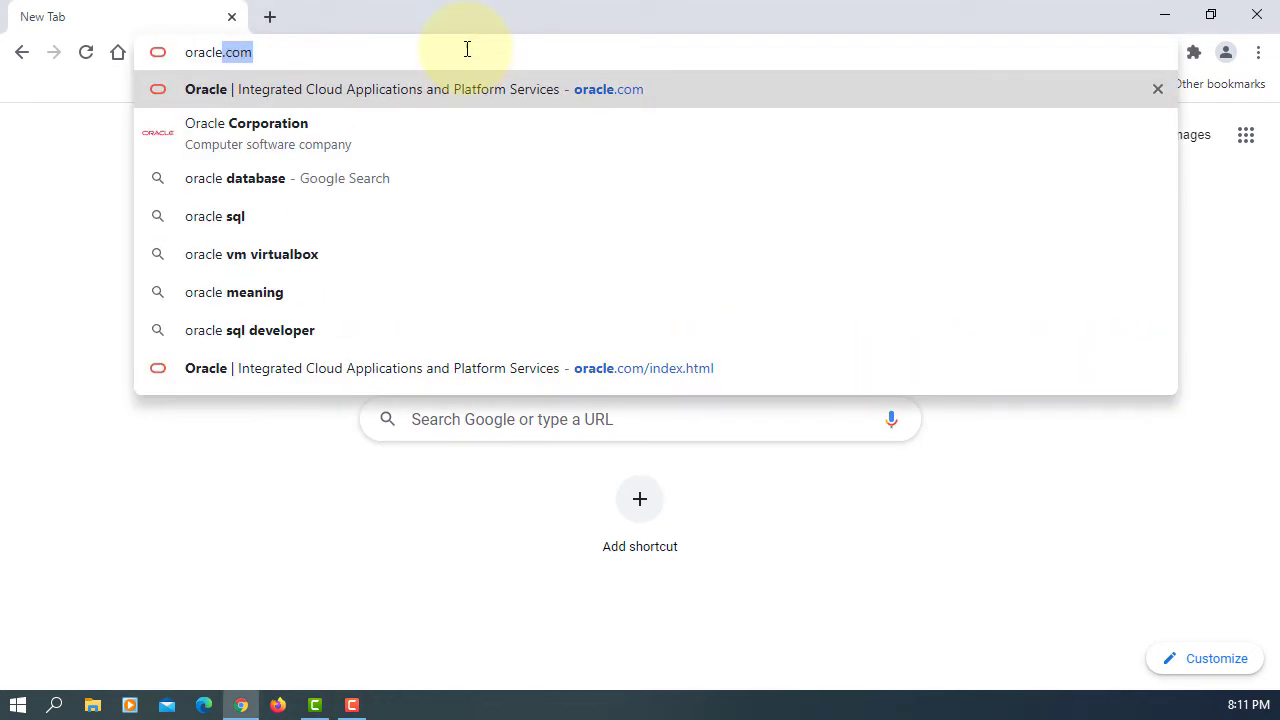
pyautogui.press('Return')
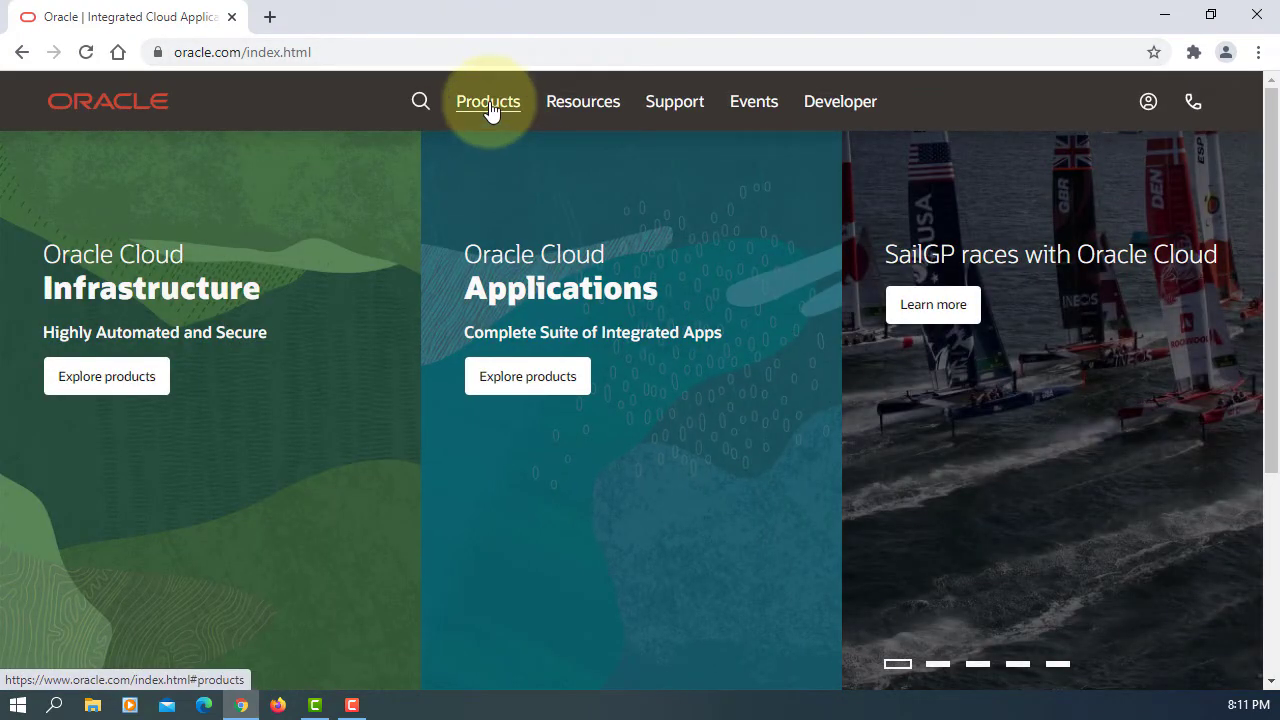
pyautogui.click(490, 108)
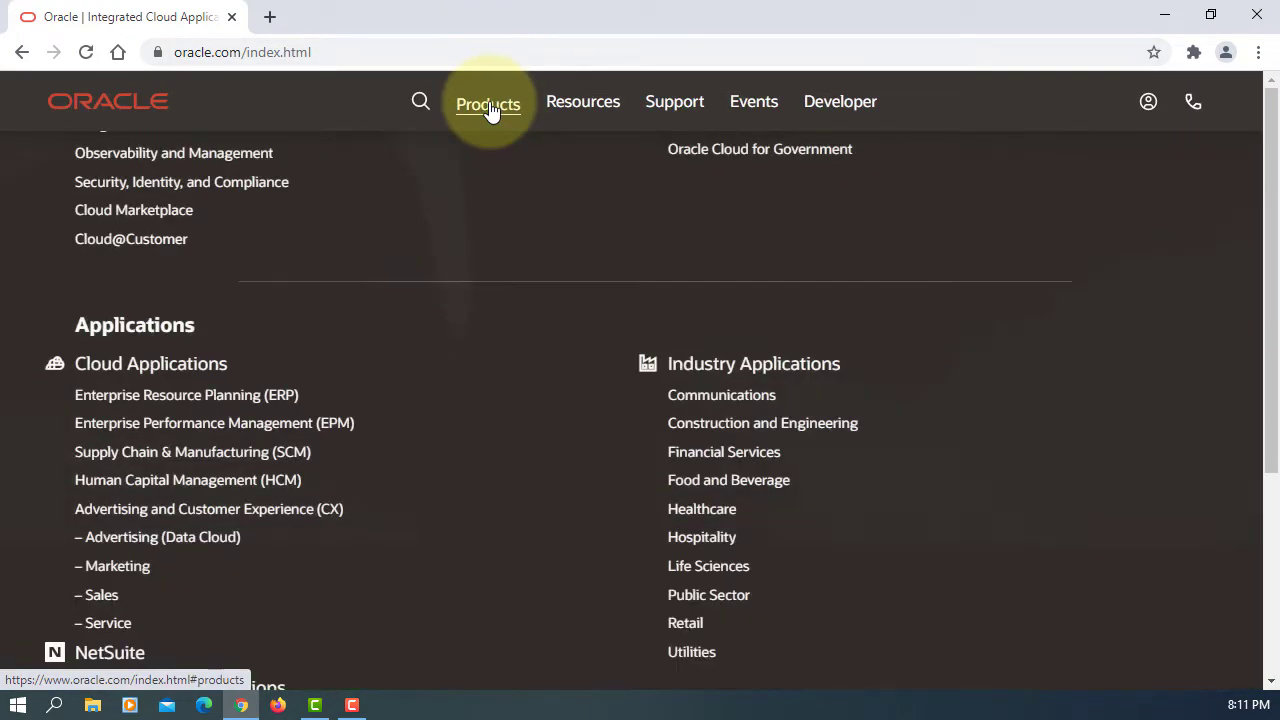
pyautogui.click(510, 106)
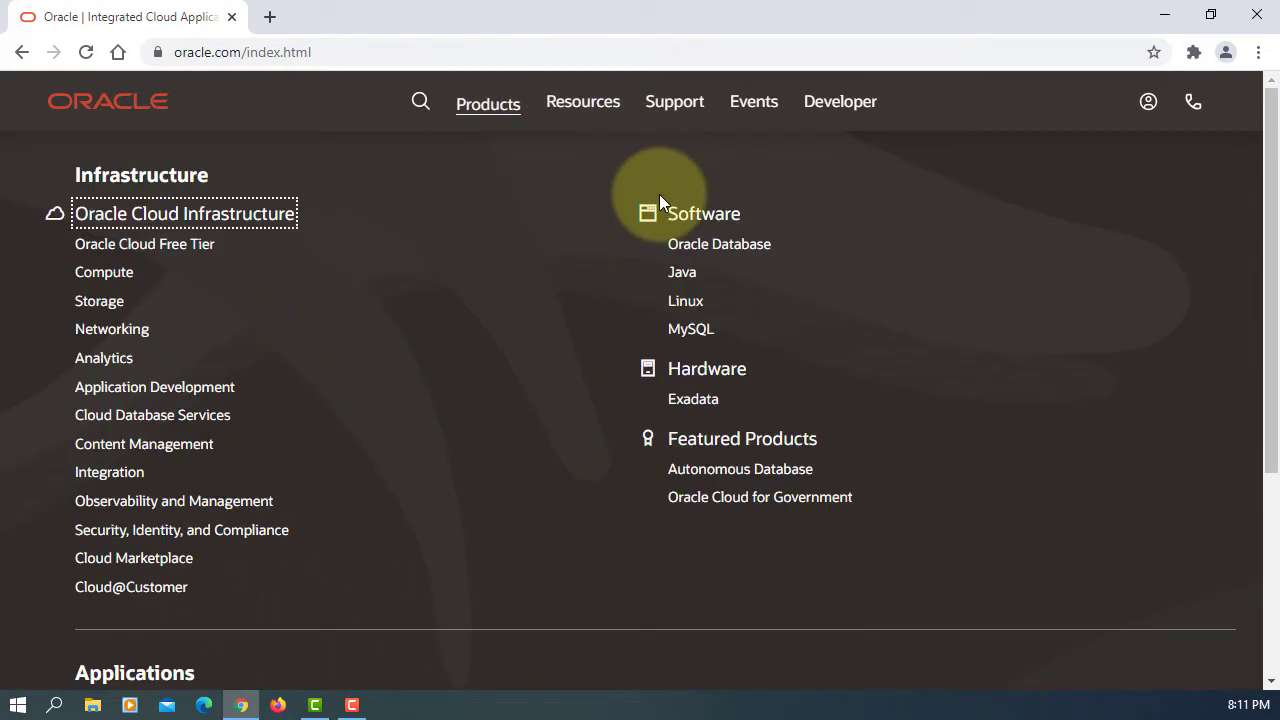
pyautogui.click(681, 283)
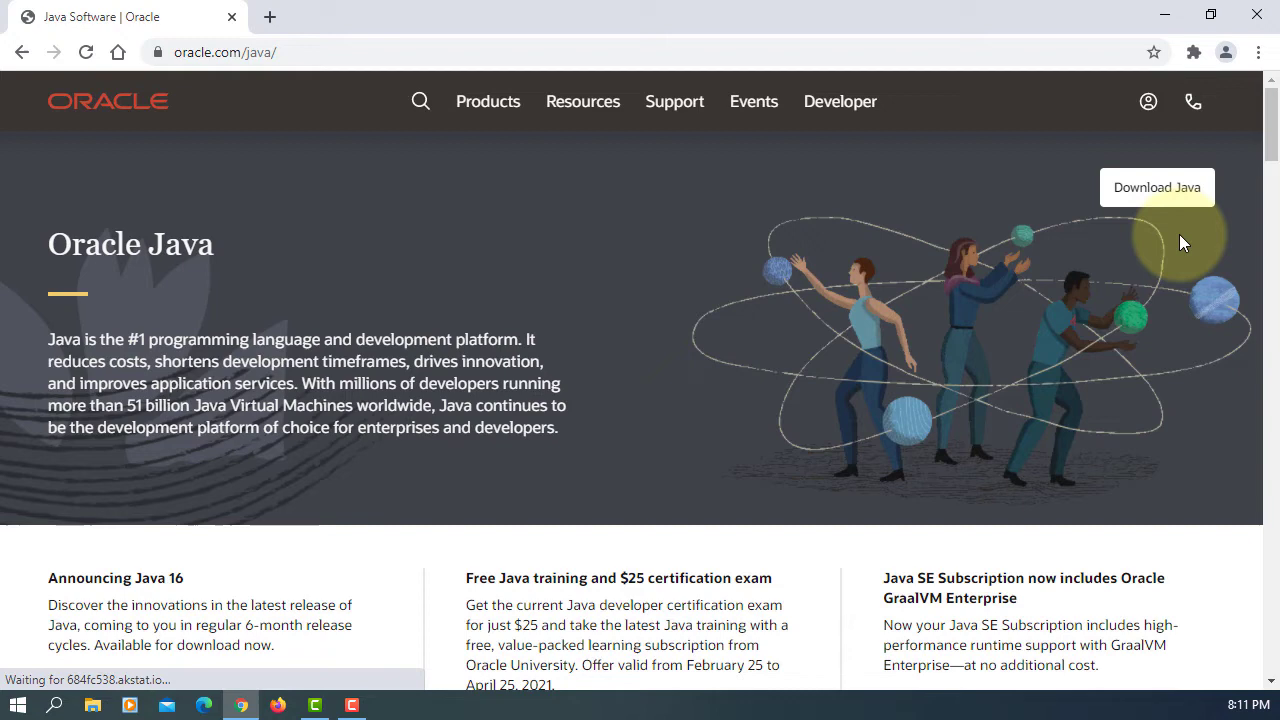
pyautogui.click(1163, 186)
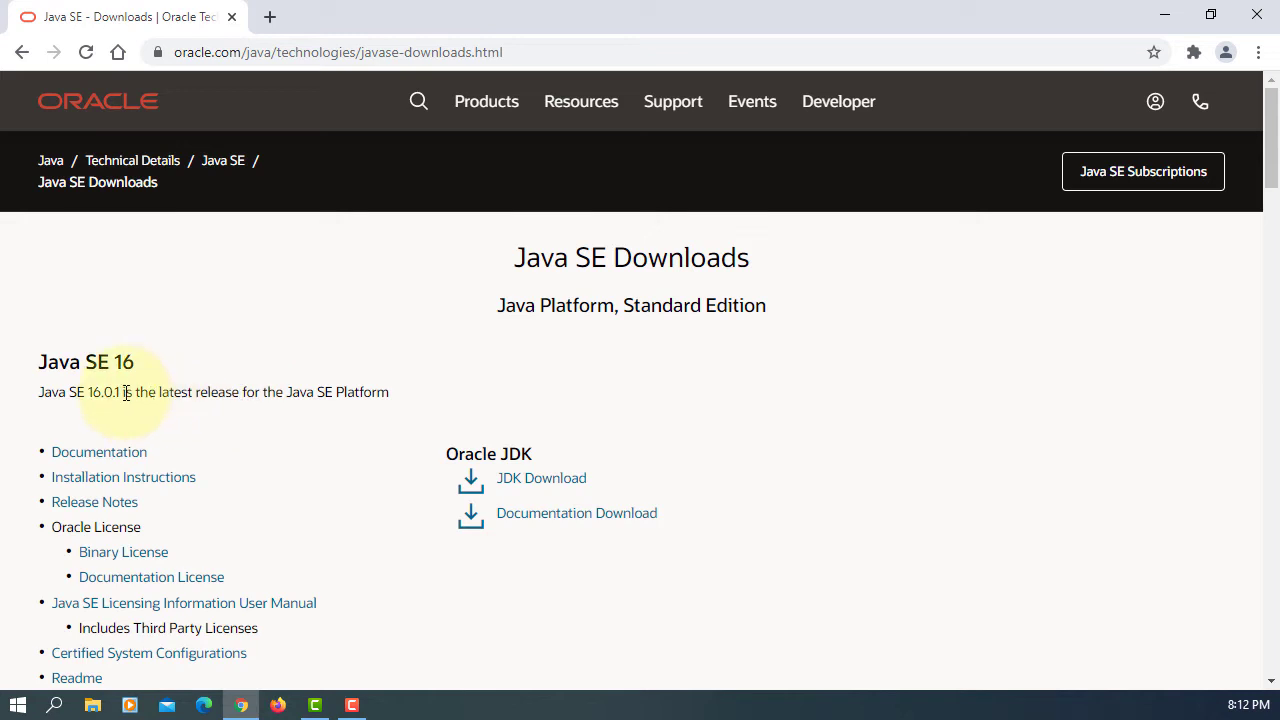
pyautogui.moveTo(122, 392); pyautogui.dragTo(38, 392)
pyautogui.click(321, 397)
# - Open the JDK 16 downloads page and scroll down to the installer table
pyautogui.click(568, 480)
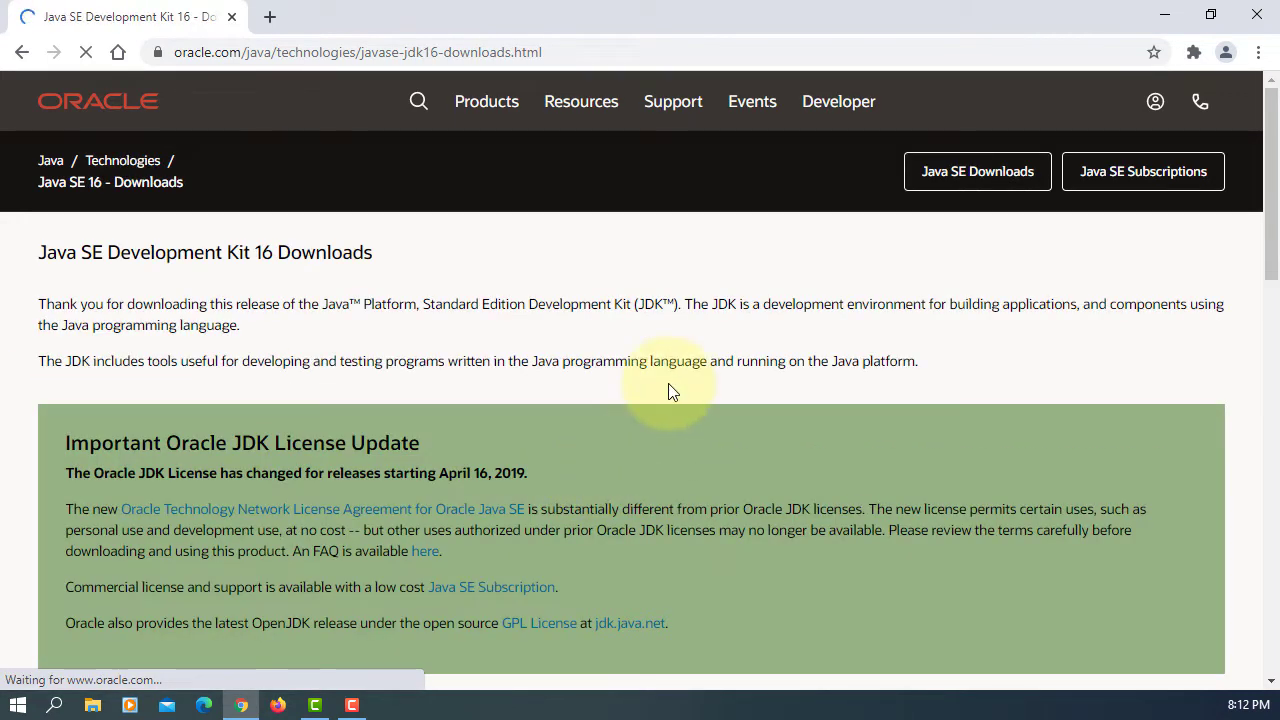
pyautogui.scroll(-1, 670, 390)
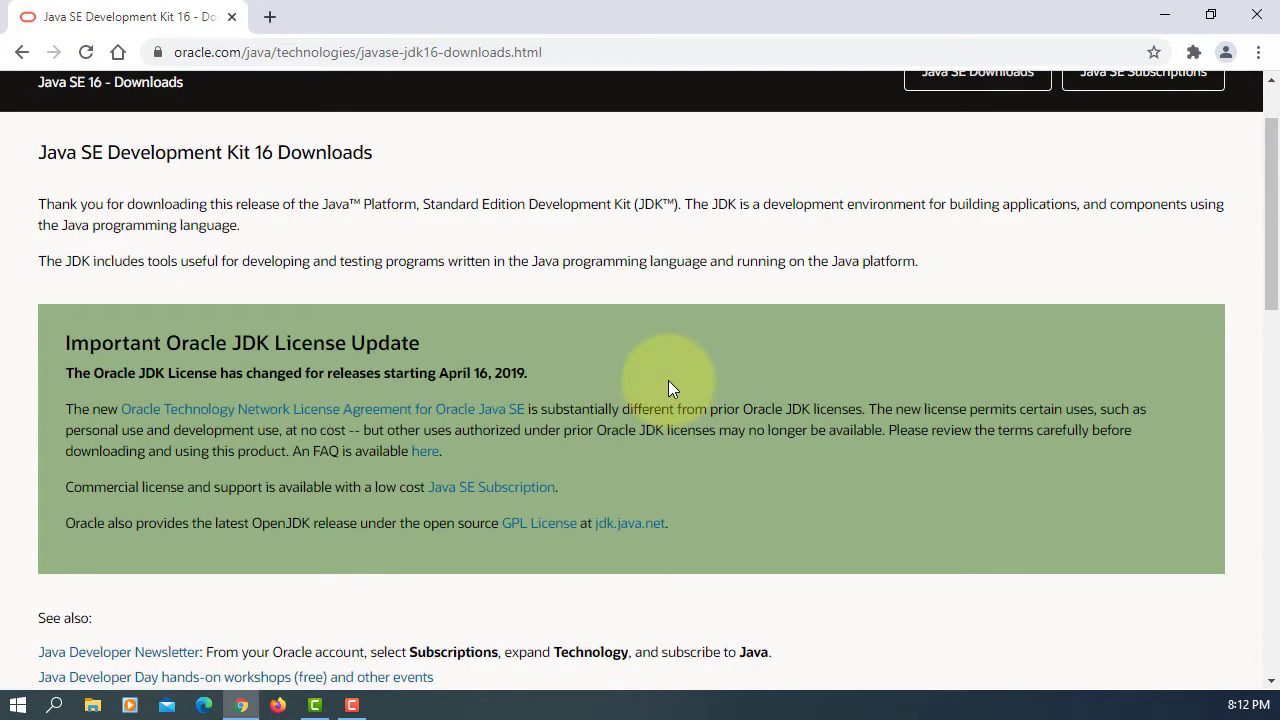
pyautogui.scroll(-1, 668, 380)
pyautogui.scroll(-2, 670, 376)
pyautogui.scroll(-1, 672, 380)
pyautogui.scroll(-1, 672, 381)
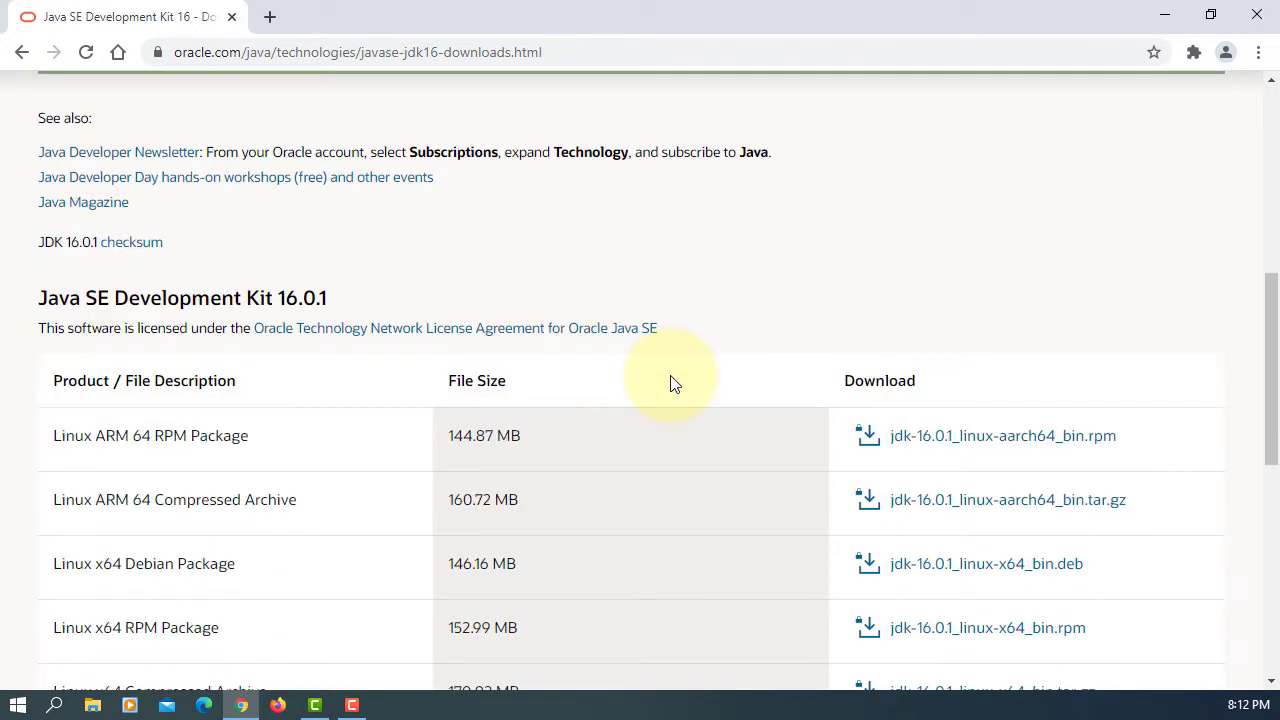
pyautogui.scroll(-3, 672, 381)
pyautogui.scroll(-2, 672, 383)
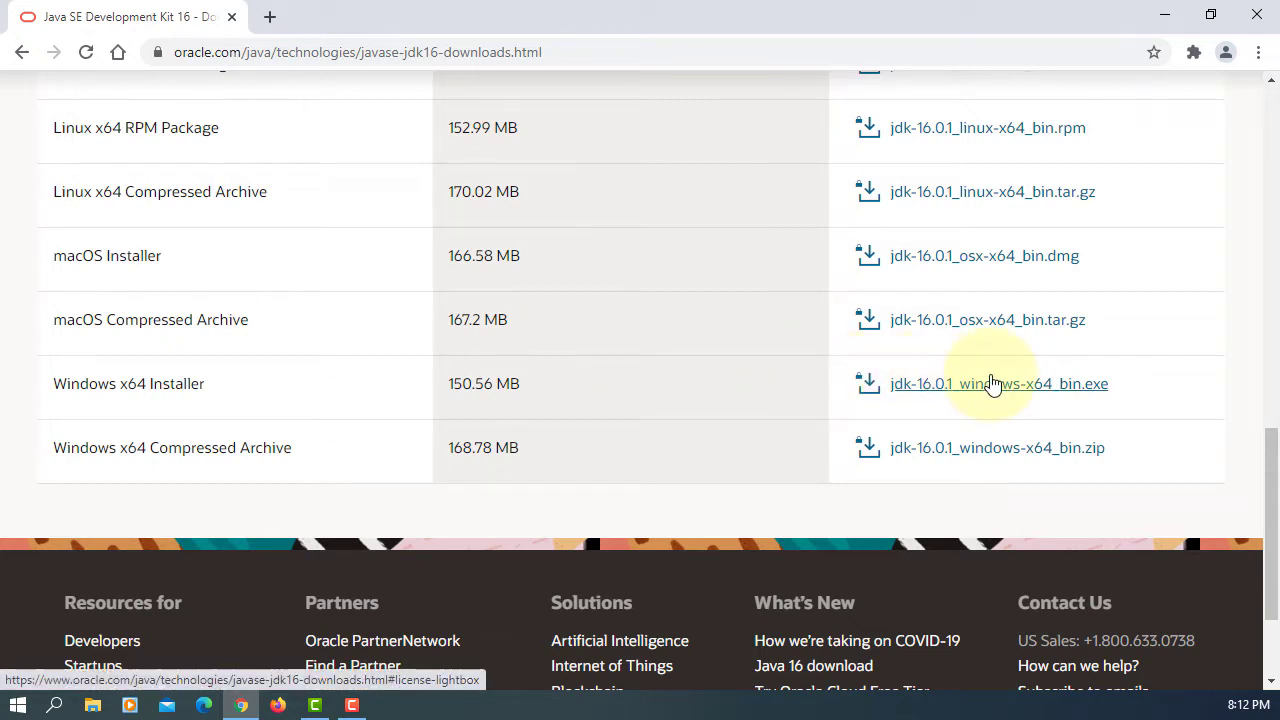
# - Accept the license, download jdk-16.0.1_windows-x64_bin.exe, then close Chrome
pyautogui.click(992, 383)
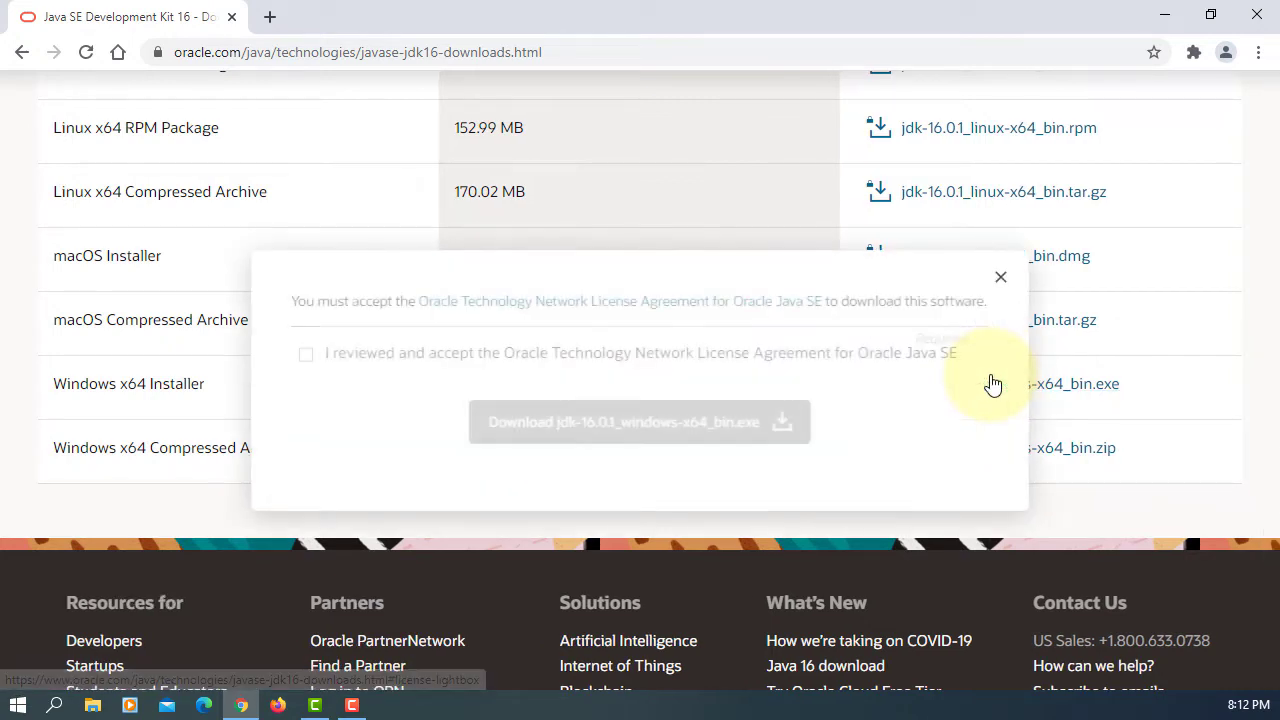
pyautogui.click(306, 354)
pyautogui.click(633, 425)
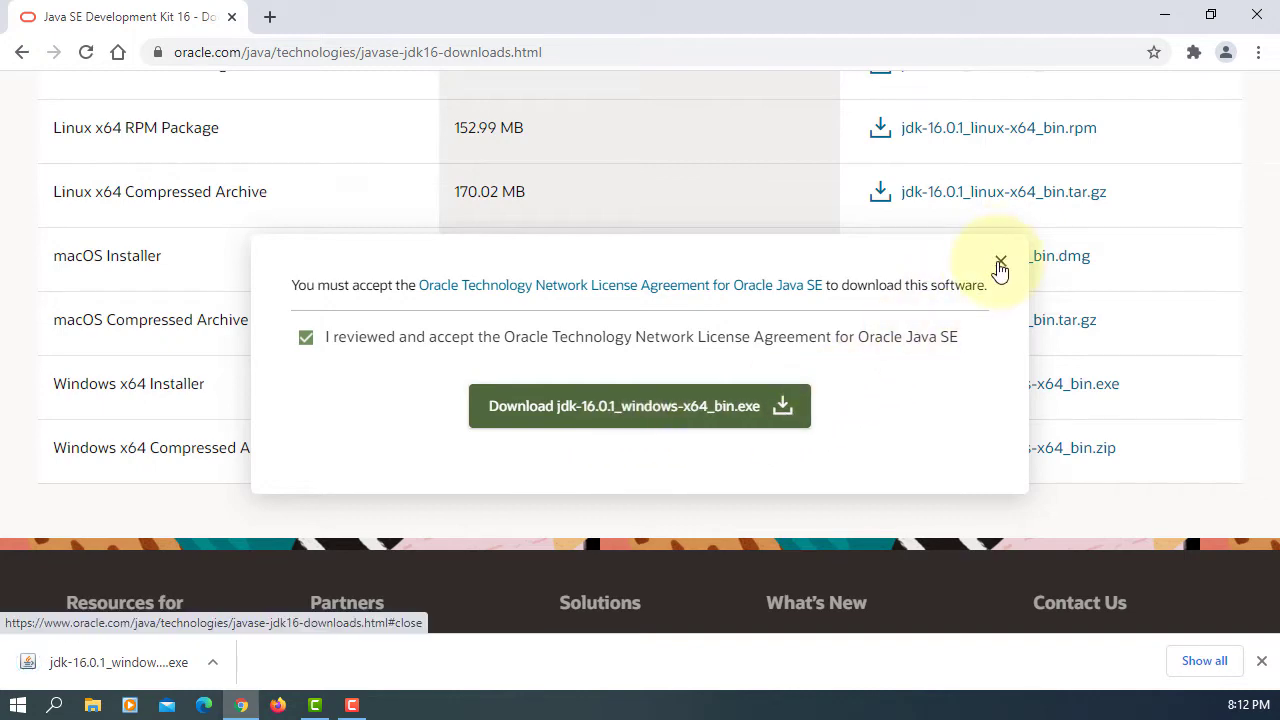
pyautogui.click(1000, 261)
pyautogui.click(1268, 8)
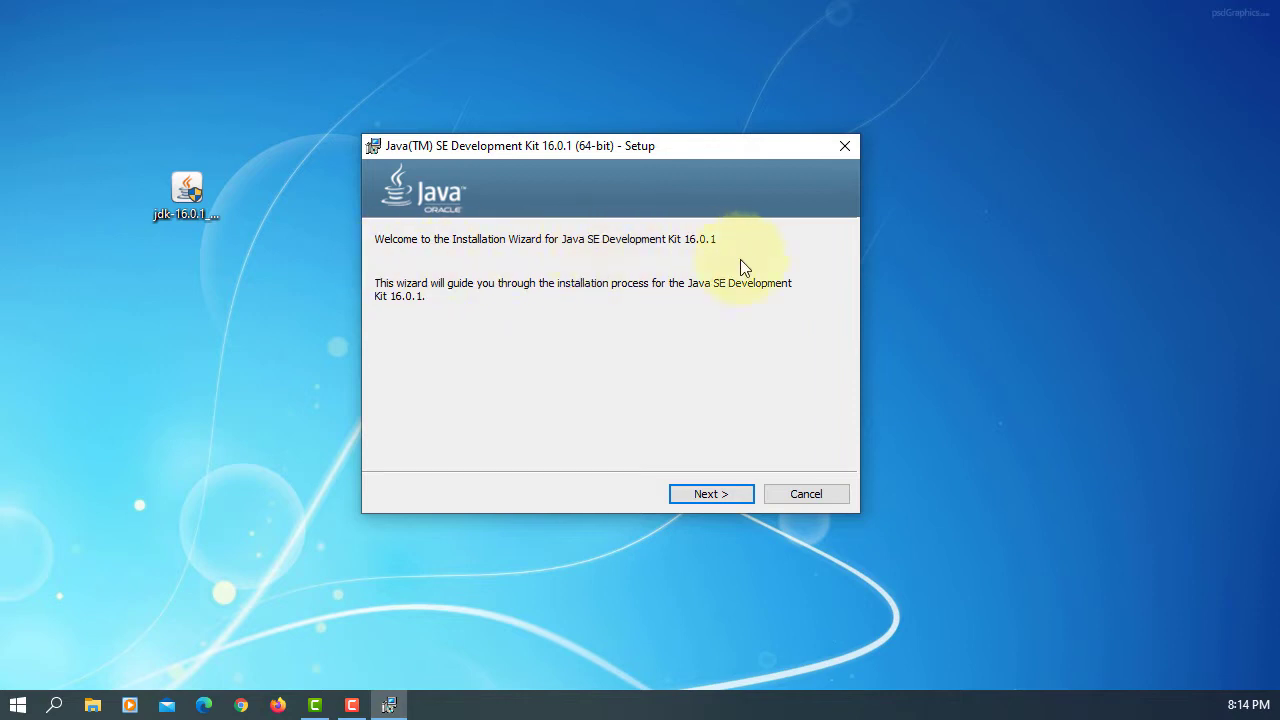
# - Pass the installer Welcome page and keep the default C:\Program Files\Java\jdk-16.0.1 destination
pyautogui.click(708, 492)
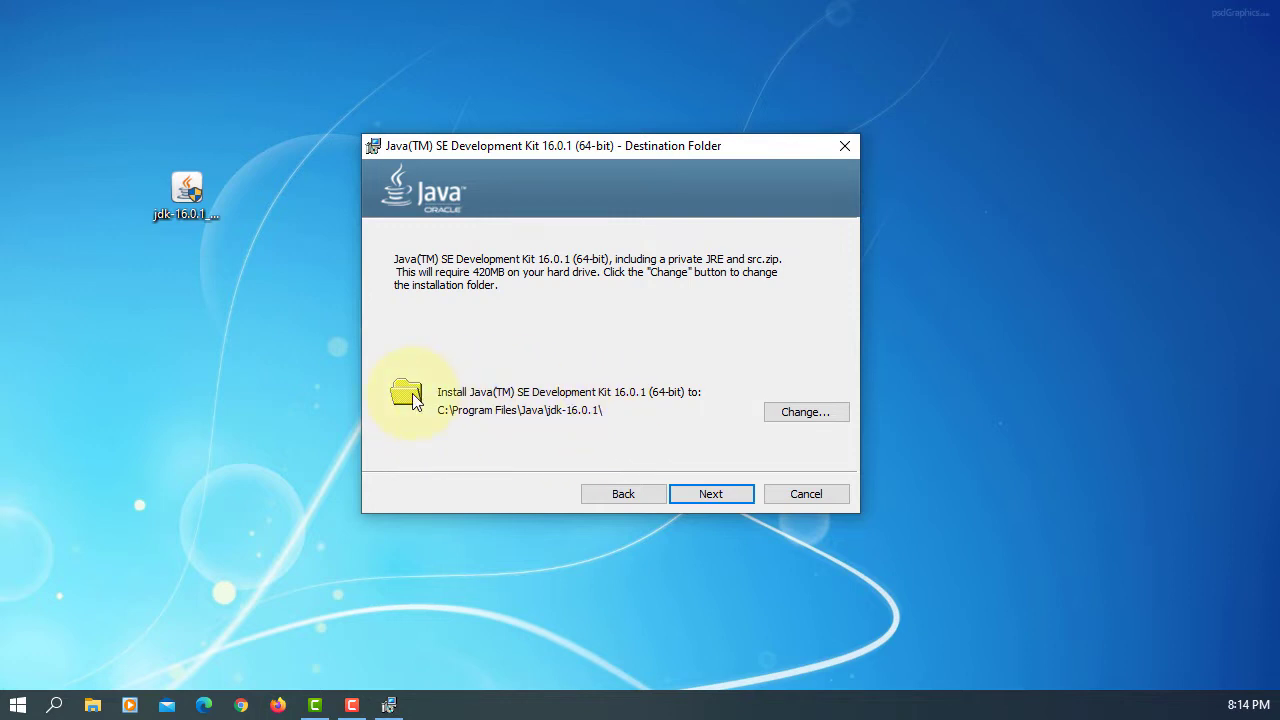
pyautogui.click(700, 493)
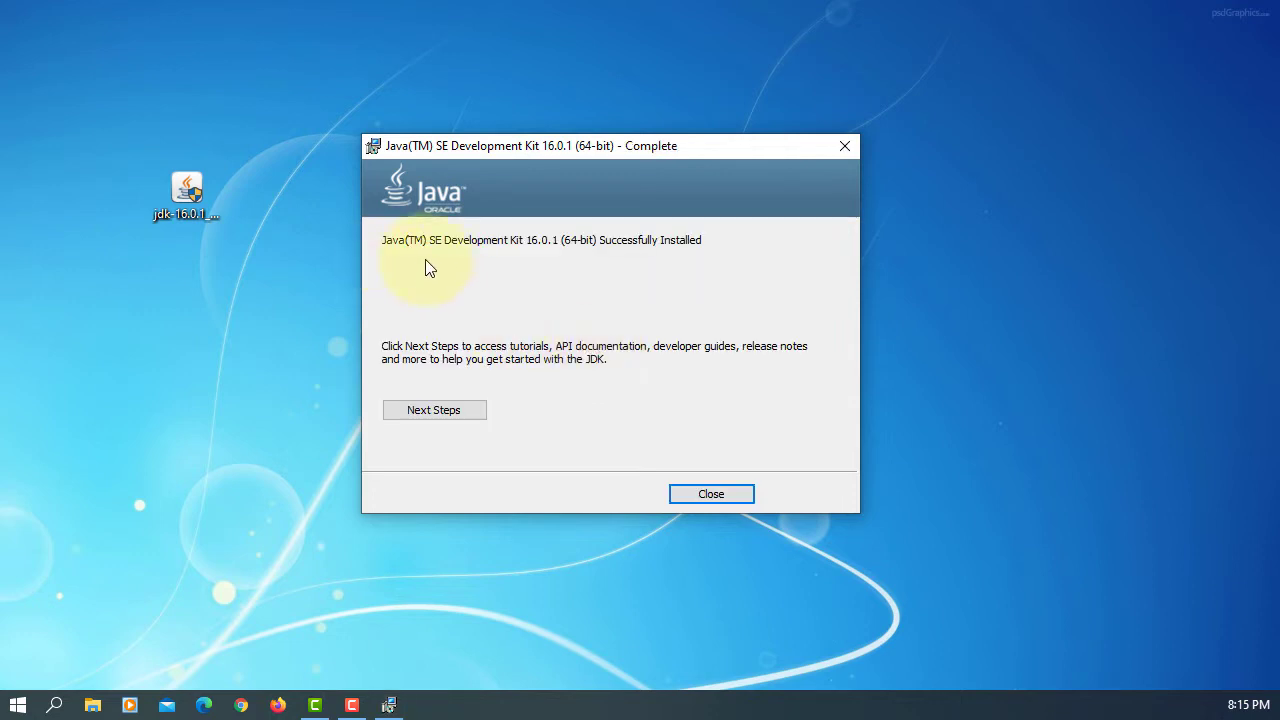
# - Close the installer and browse File Explorer to C:\Program Files\Java\jdk-16.0.1\bin
pyautogui.click(710, 494)
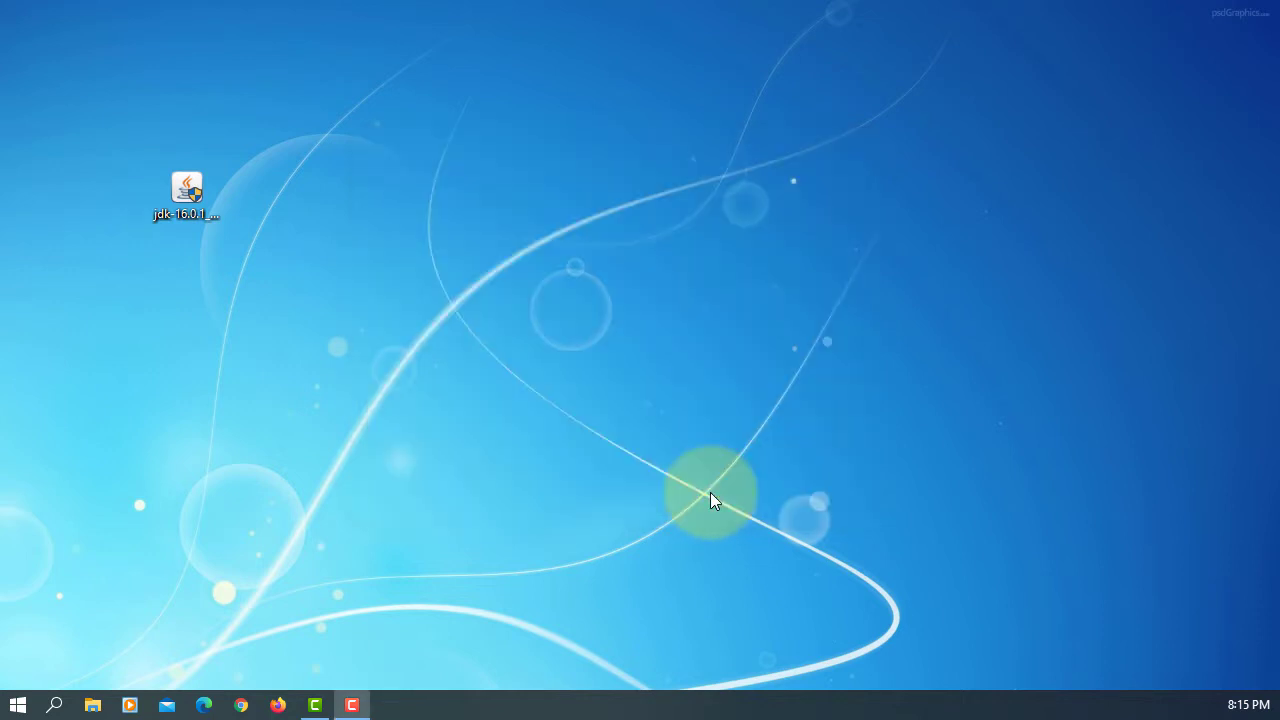
pyautogui.click(93, 705)
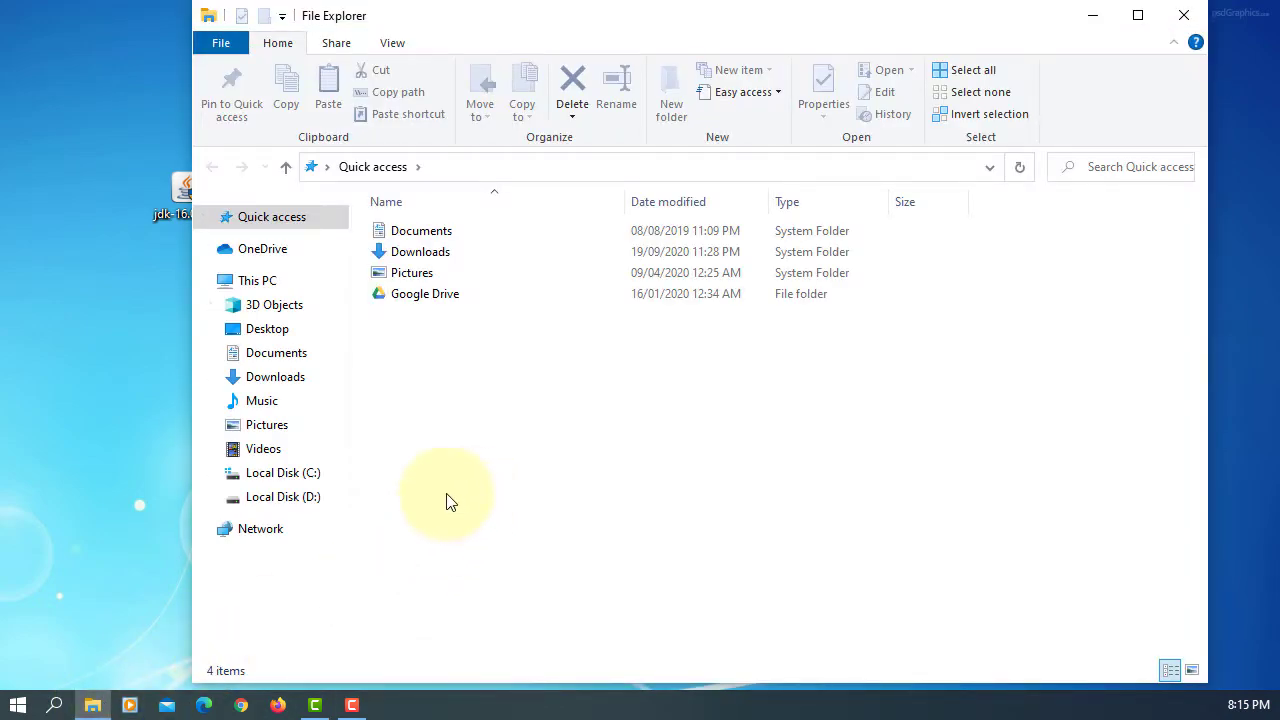
pyautogui.click(310, 474)
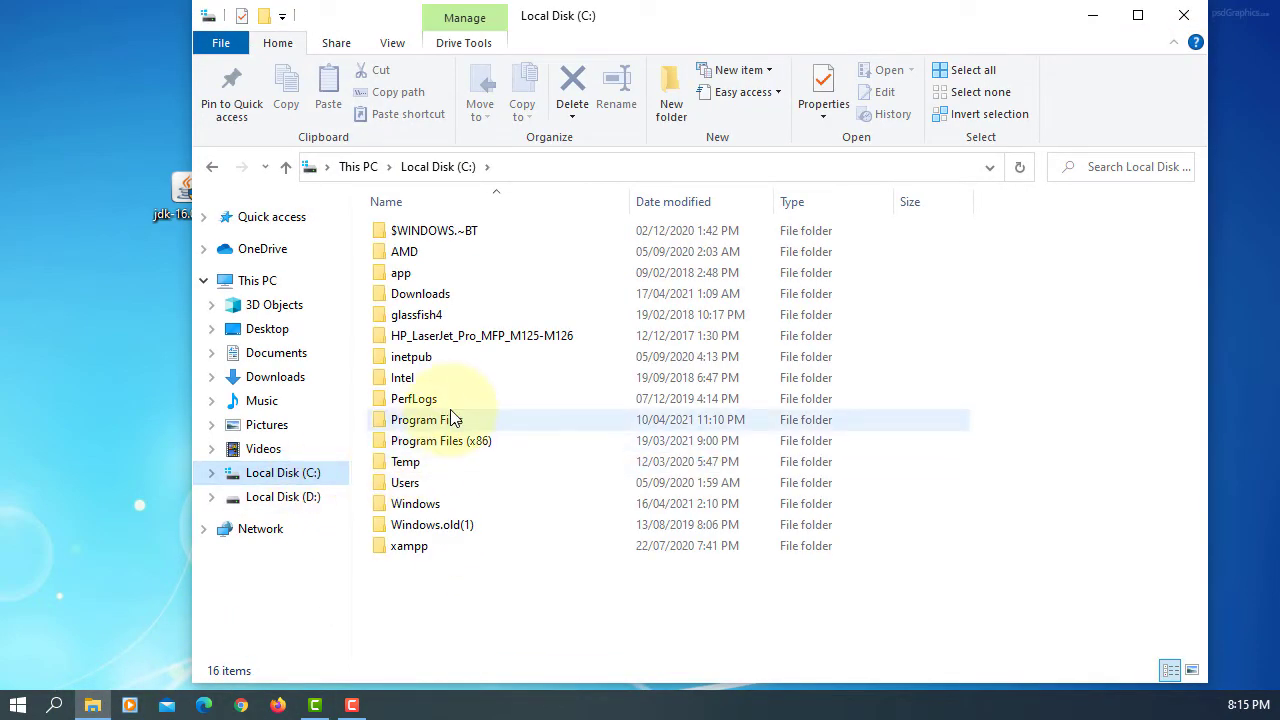
pyautogui.doubleClick(450, 419)
pyautogui.scroll(-5, 470, 425)
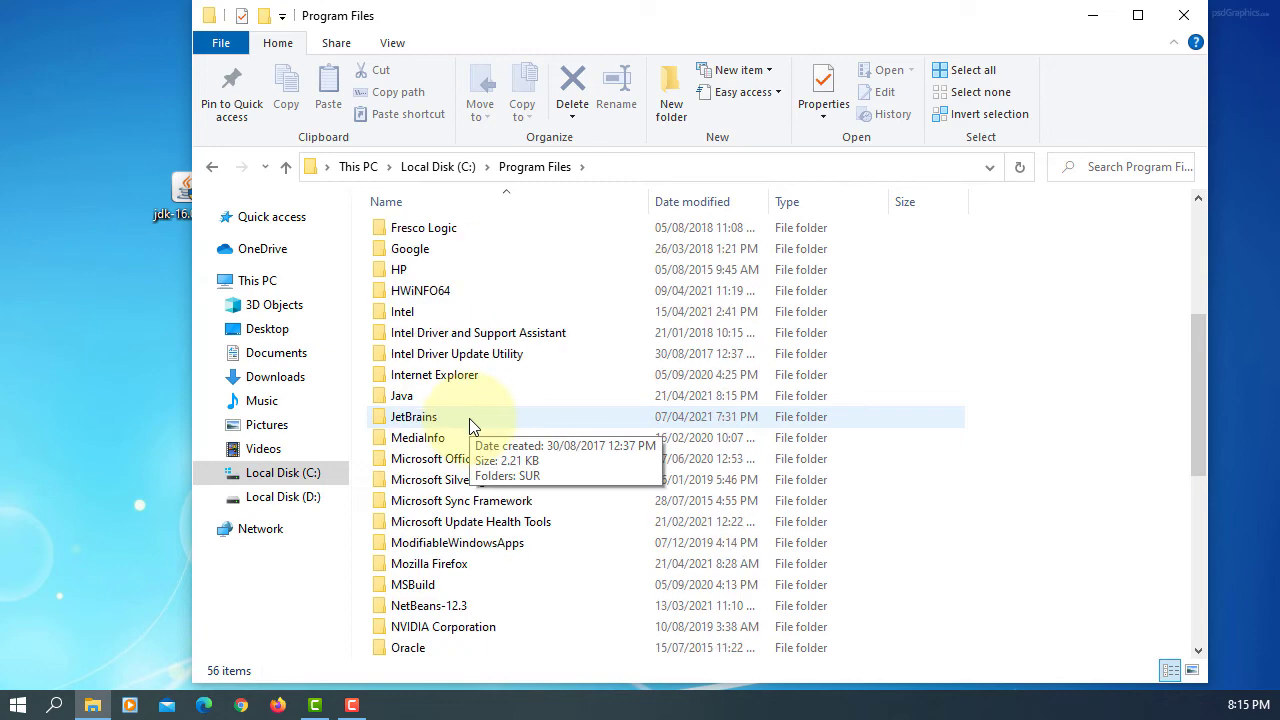
pyautogui.doubleClick(415, 393)
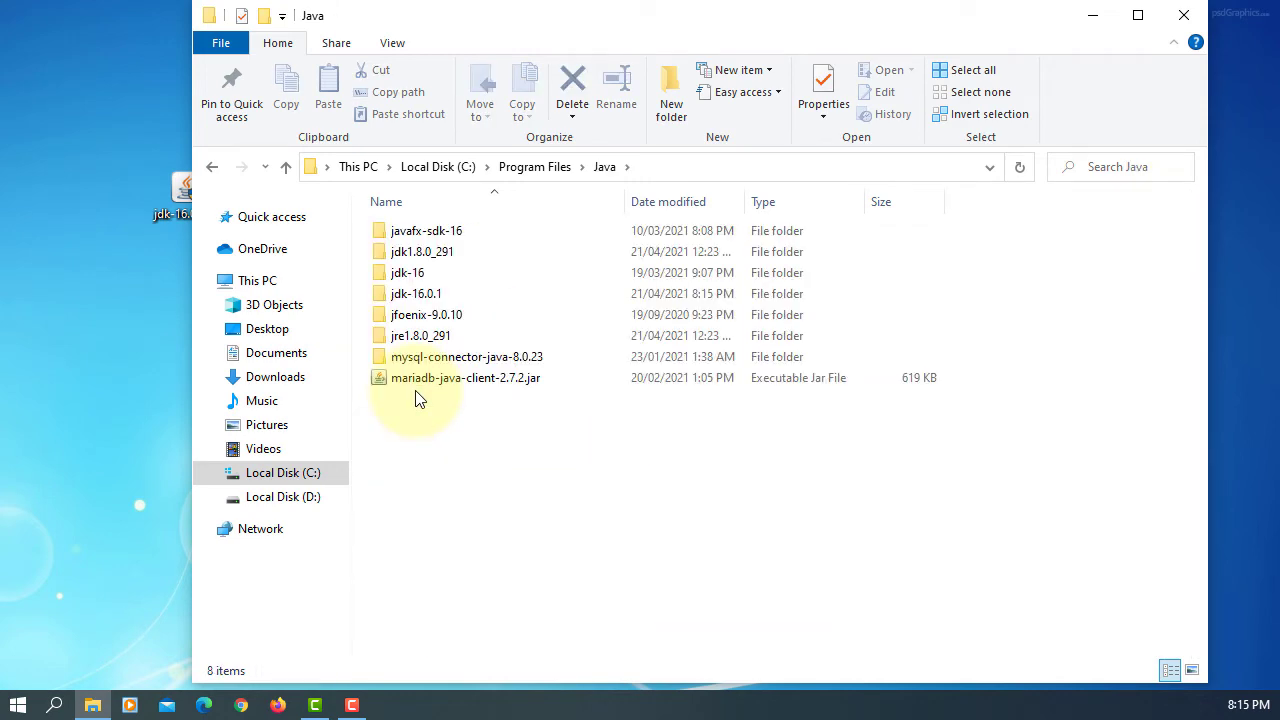
pyautogui.doubleClick(435, 294)
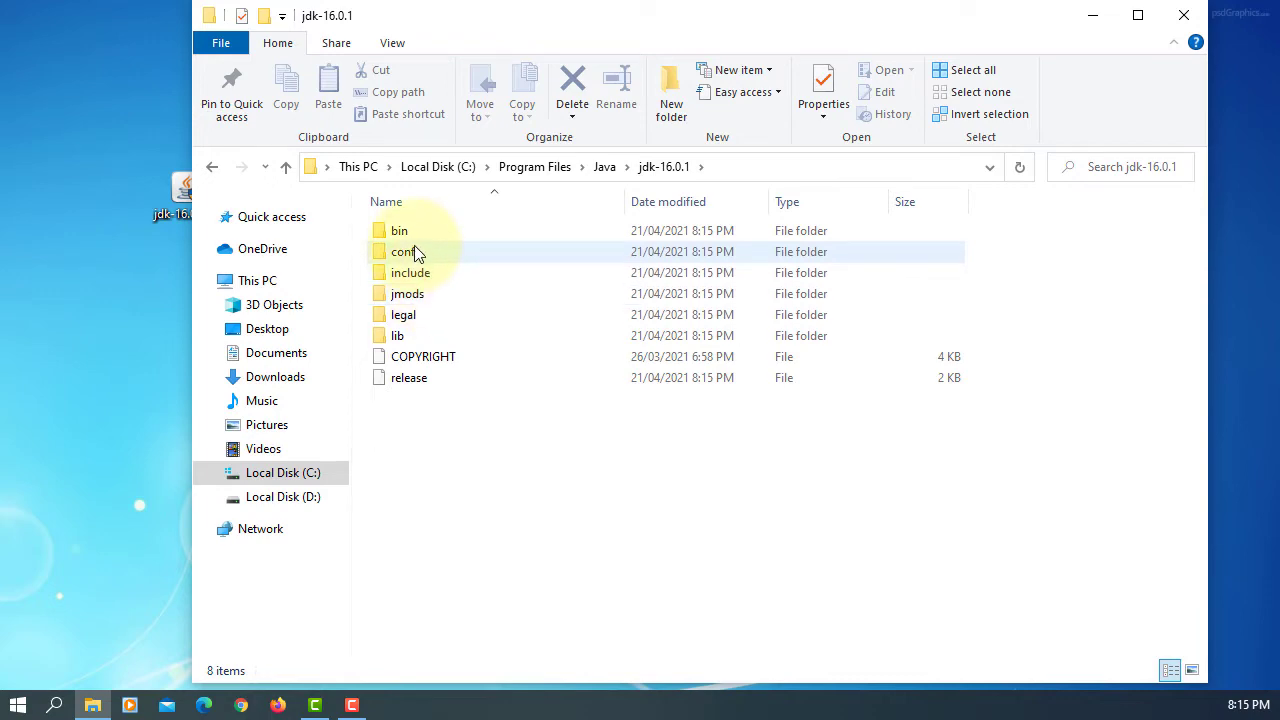
pyautogui.doubleClick(405, 232)
# - Locate and highlight javac.exe and java.exe in the bin folder
pyautogui.scroll(-4, 523, 334)
pyautogui.scroll(-4, 526, 332)
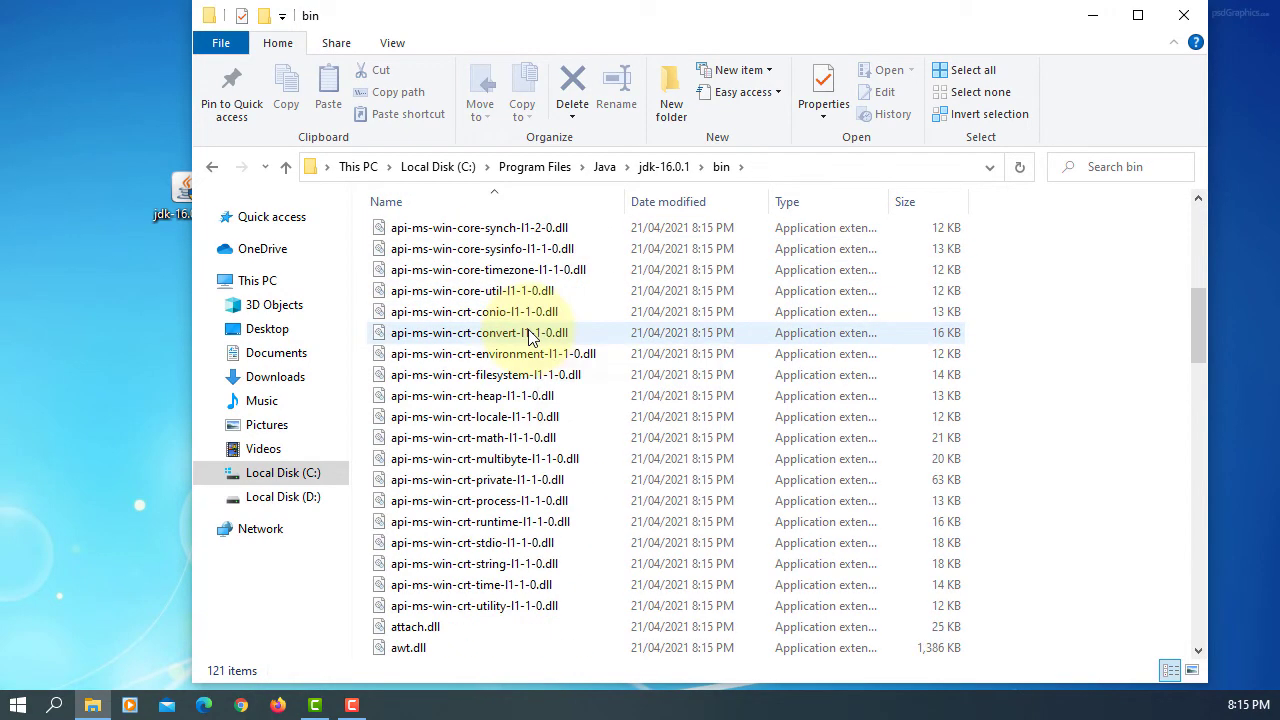
pyautogui.scroll(-5, 526, 332)
pyautogui.scroll(-5, 526, 331)
pyautogui.scroll(-2, 526, 331)
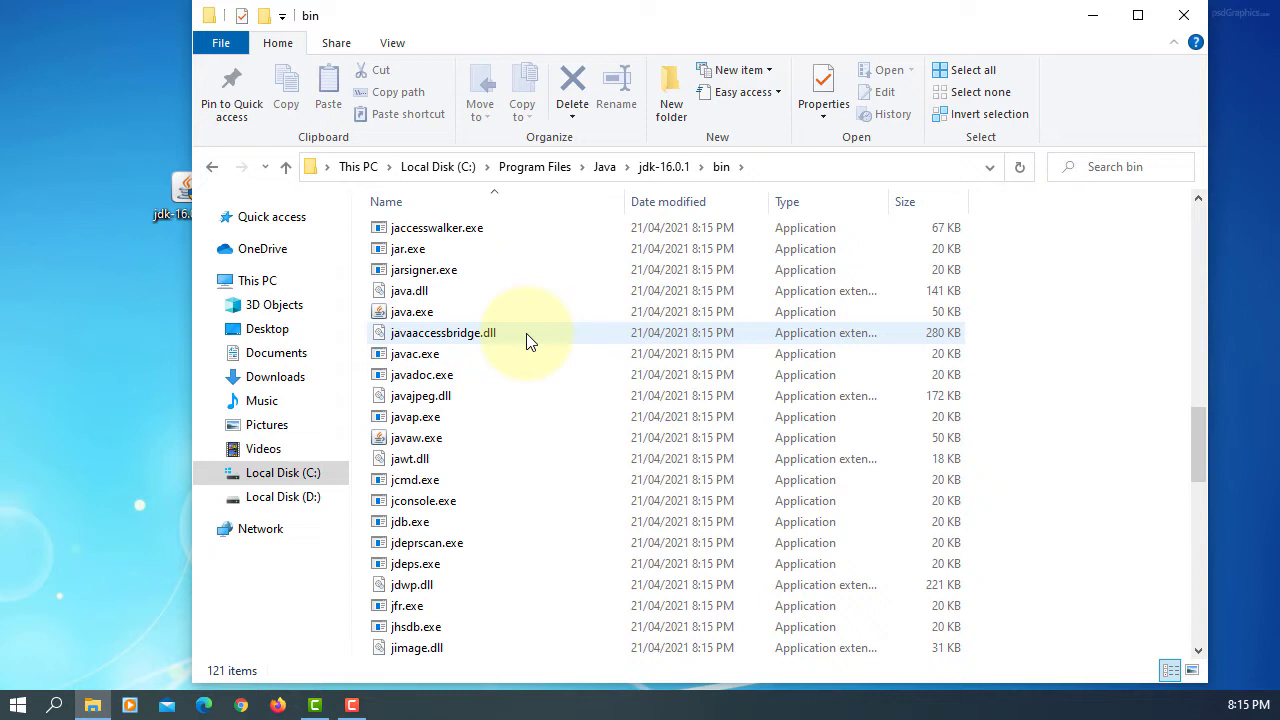
pyautogui.click(434, 352)
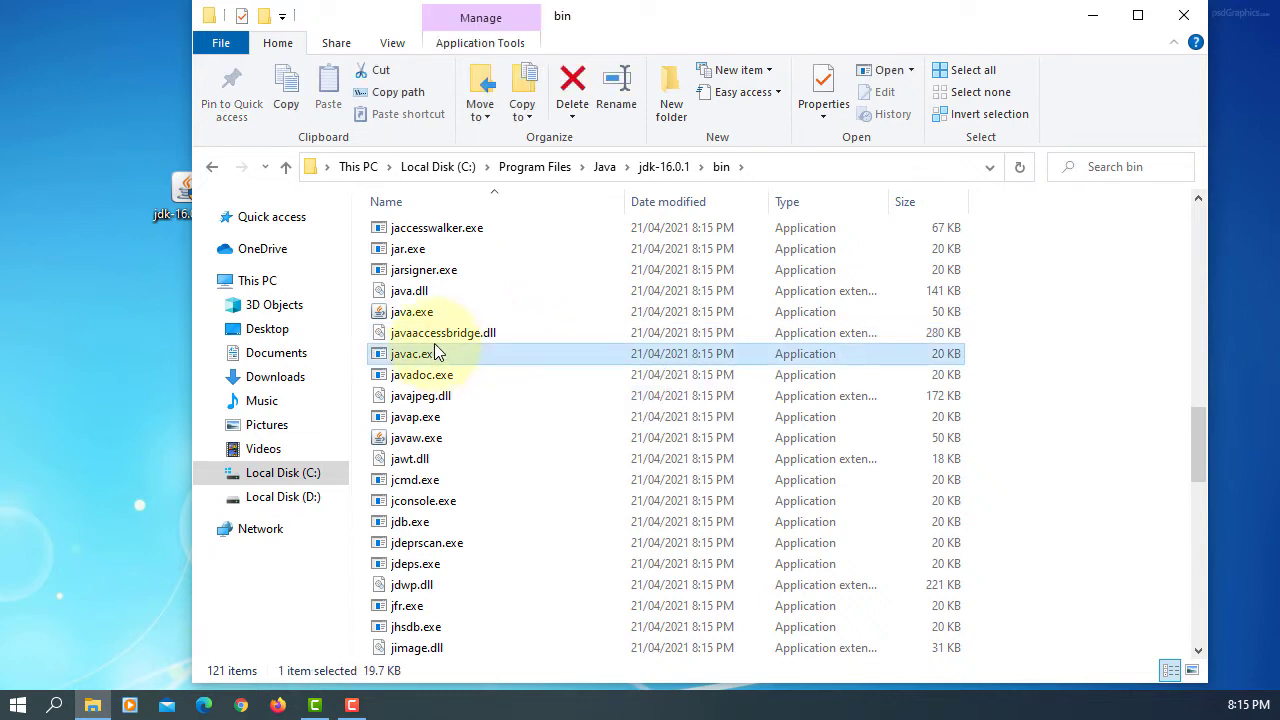
pyautogui.click(436, 314)
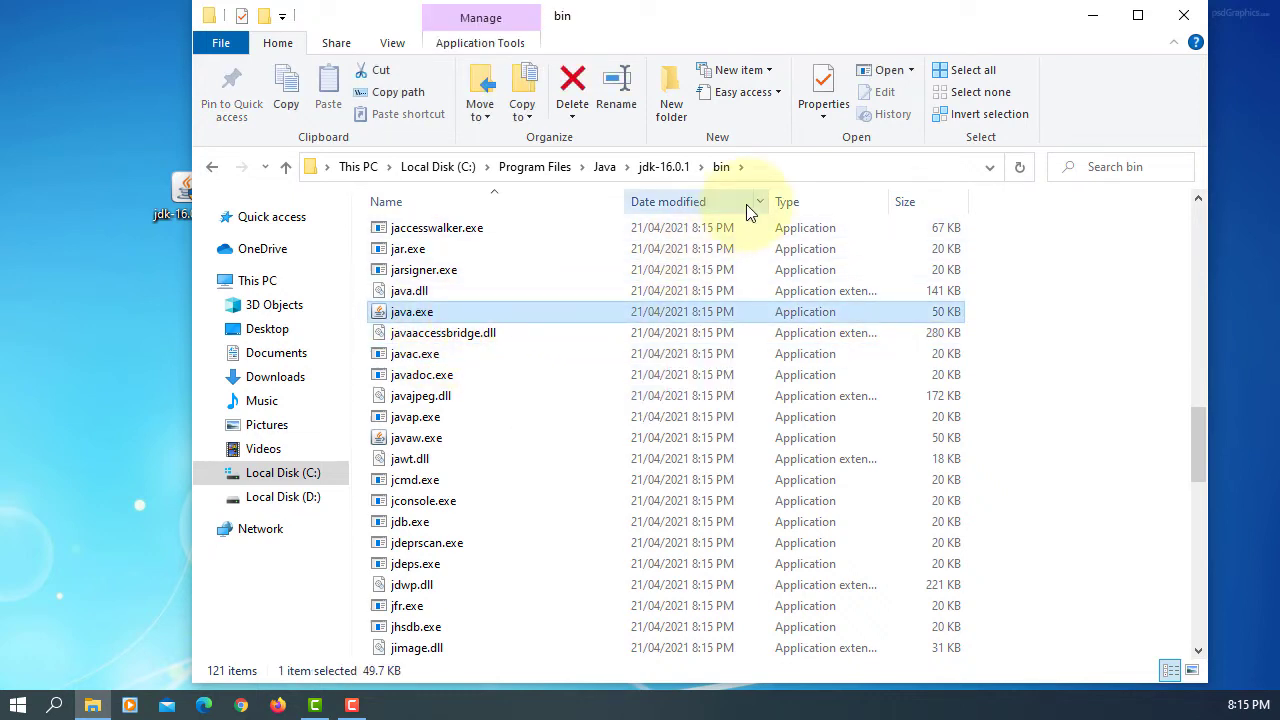
# - Open This PC's Properties from the desktop and go to Advanced system settings
pyautogui.click(1105, 14)
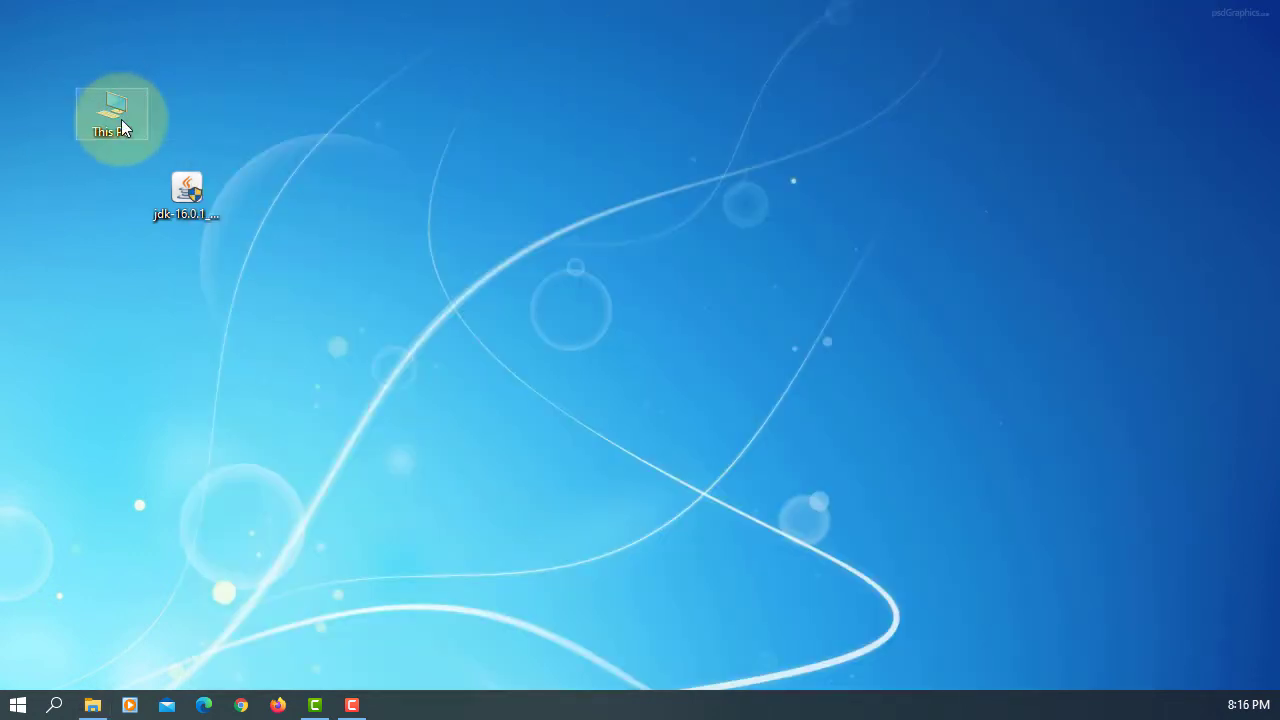
pyautogui.rightClick(121, 126)
pyautogui.click(196, 355)
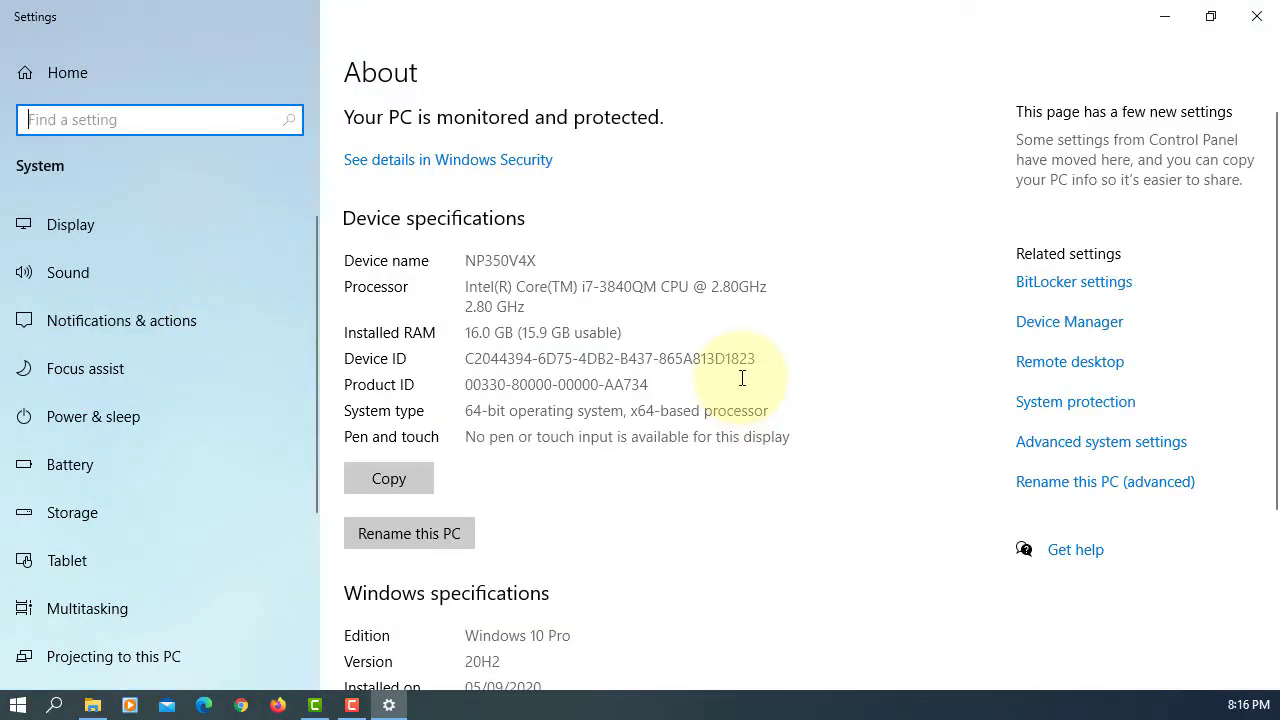
pyautogui.click(1047, 455)
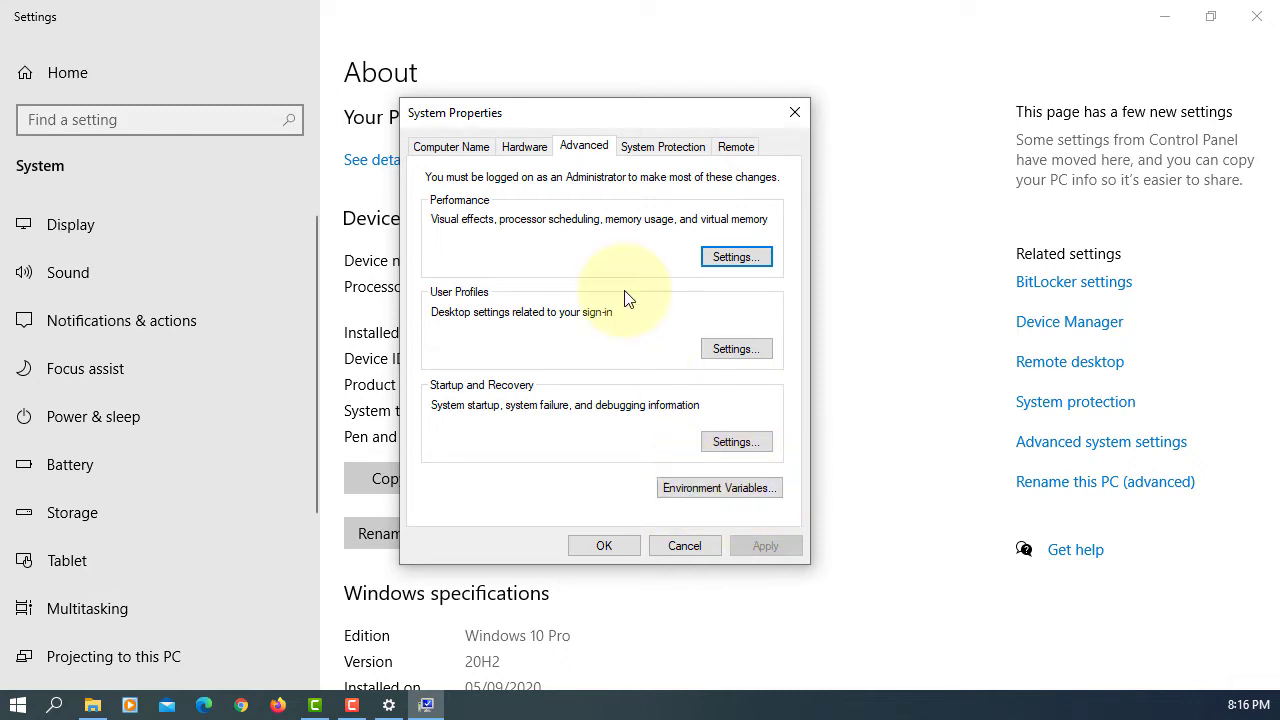
# - In Environment Variables, add user variable CLASSPATH with value '.'
pyautogui.click(720, 490)
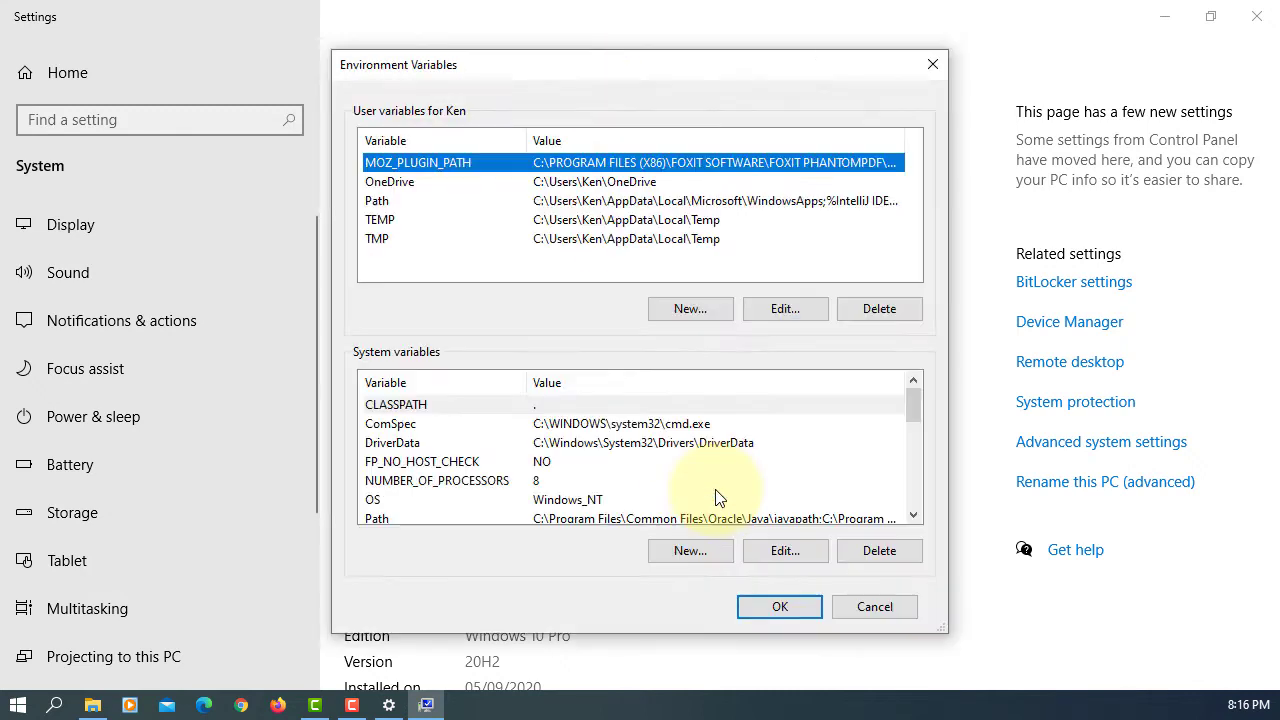
pyautogui.click(683, 316)
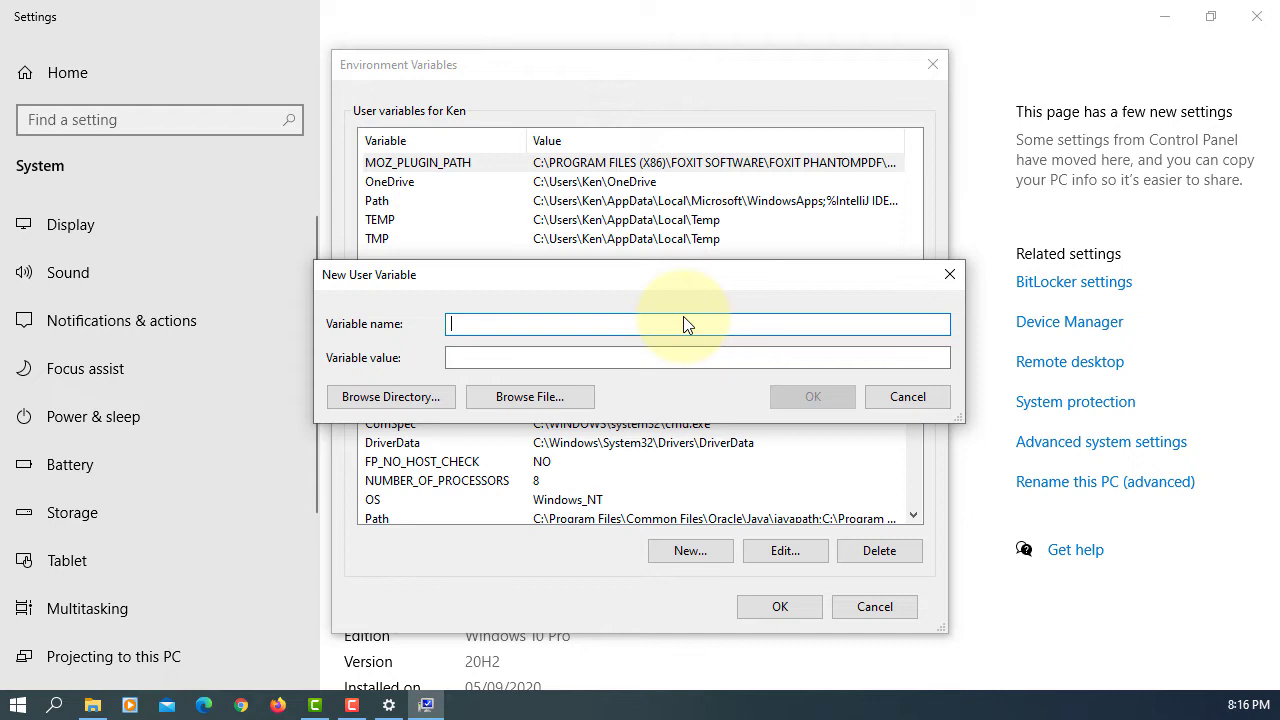
pyautogui.write('CLASSP')
pyautogui.write('ATH')
pyautogui.press('Tab')
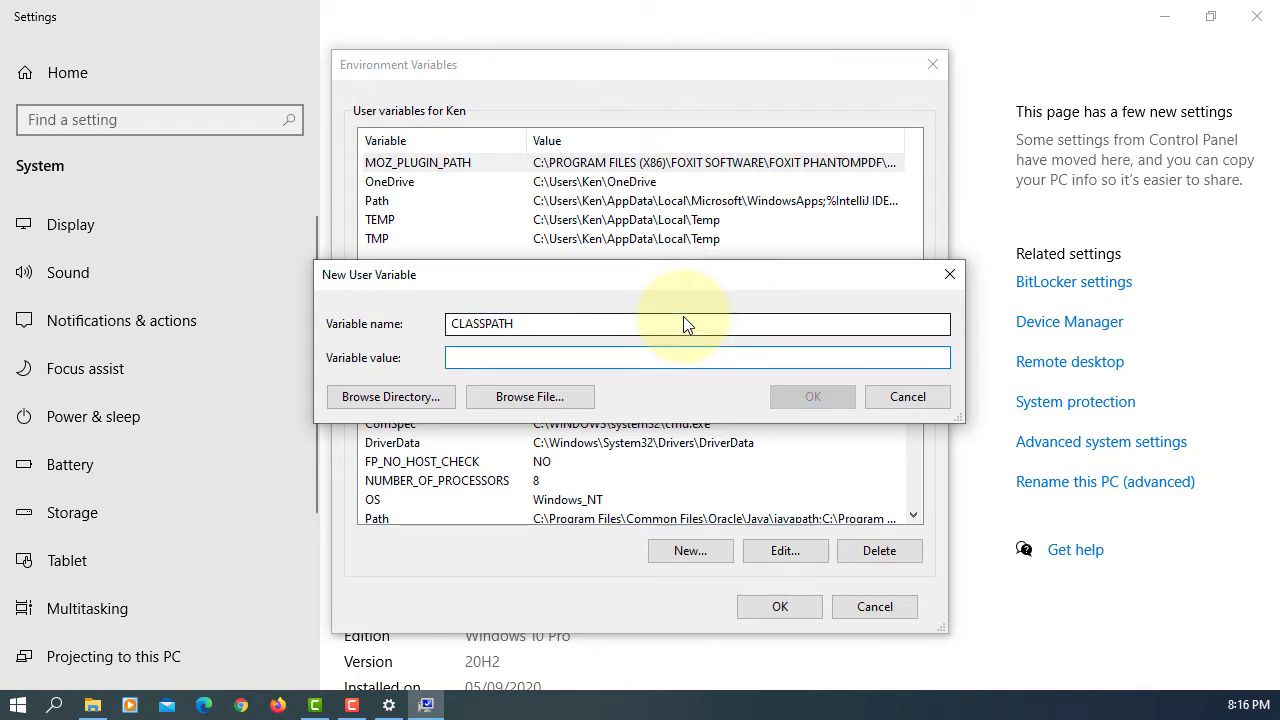
pyautogui.write('.')
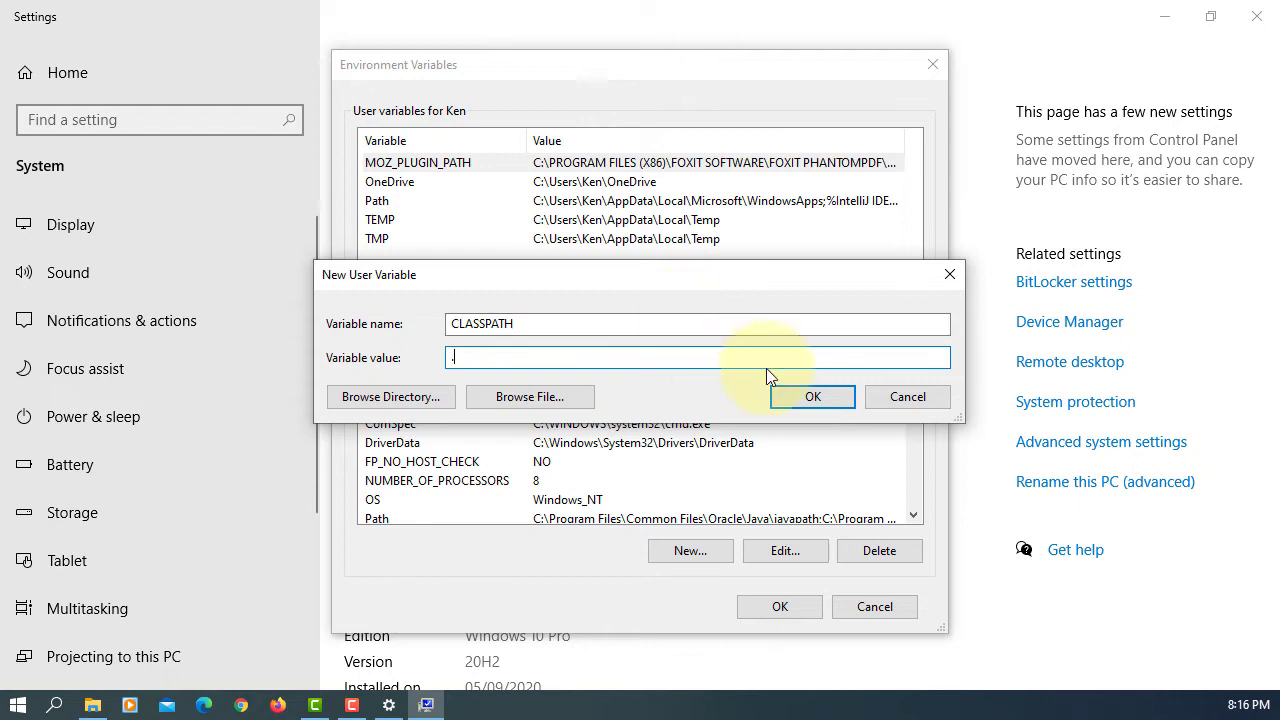
pyautogui.click(800, 410)
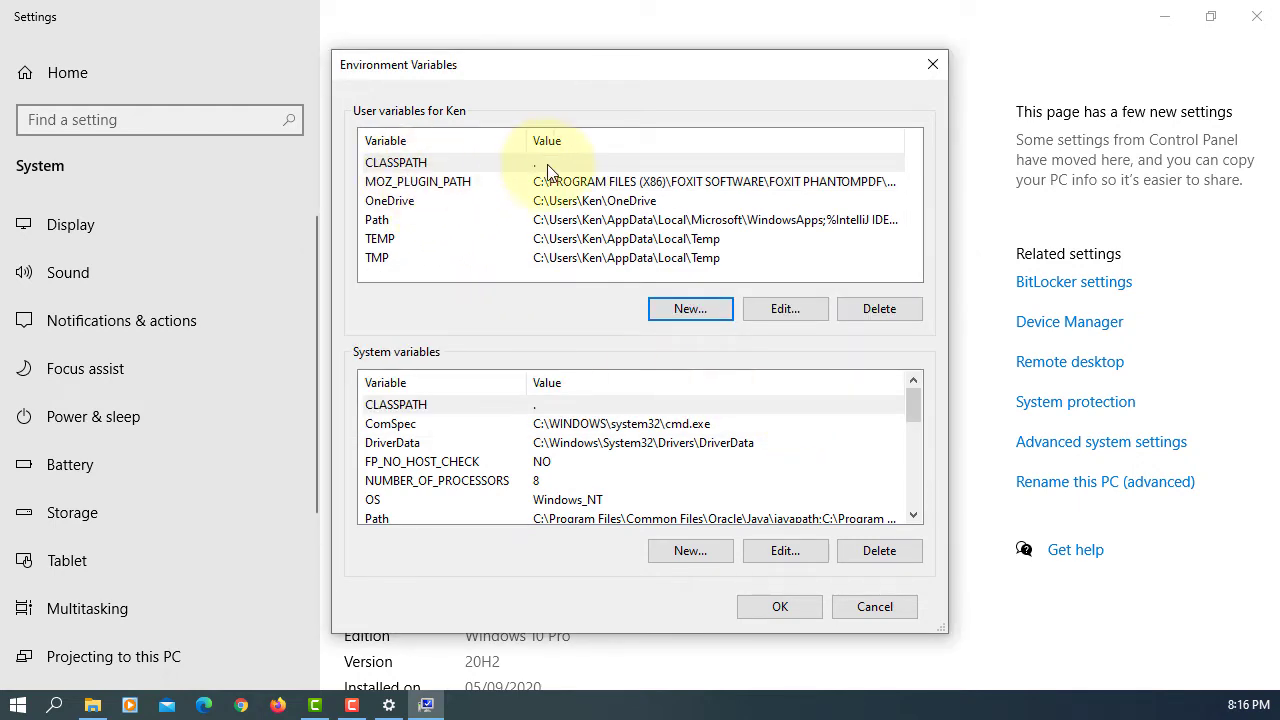
# - Name a new user variable JAVA_HOME and browse into Local Disk (C:) for its value
pyautogui.click(687, 309)
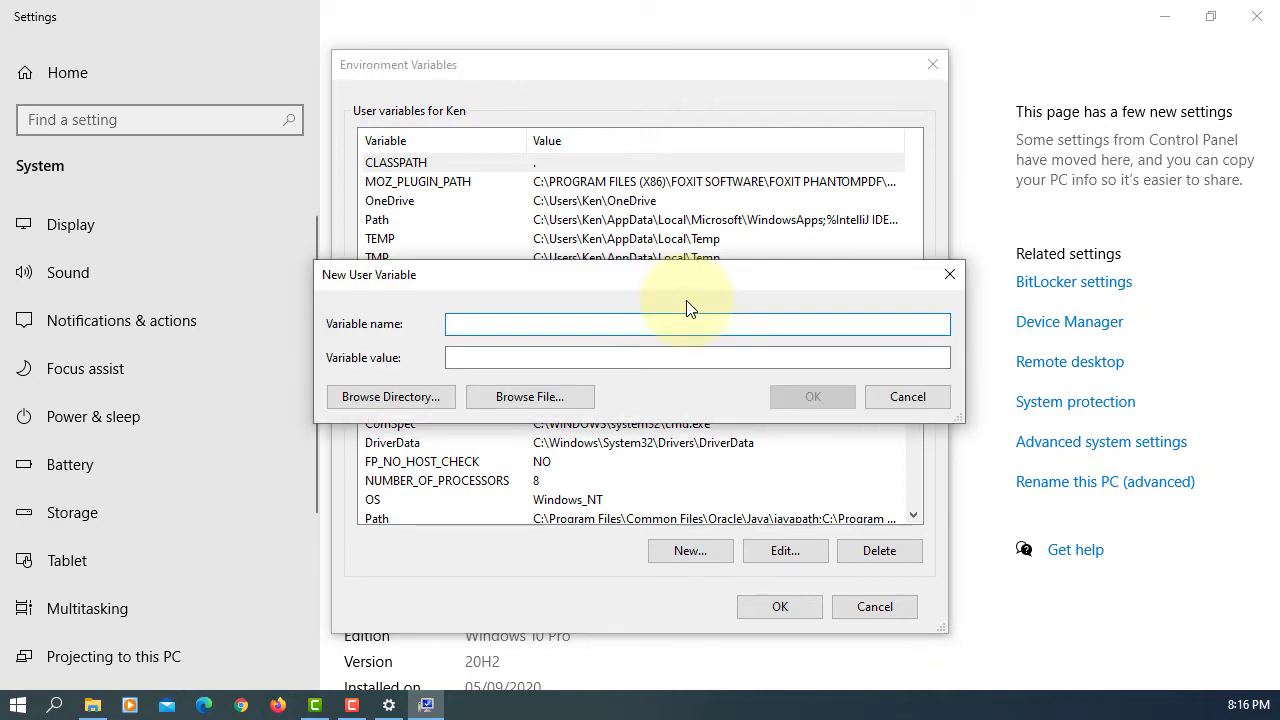
pyautogui.write('JAV')
pyautogui.write('A_HOME')
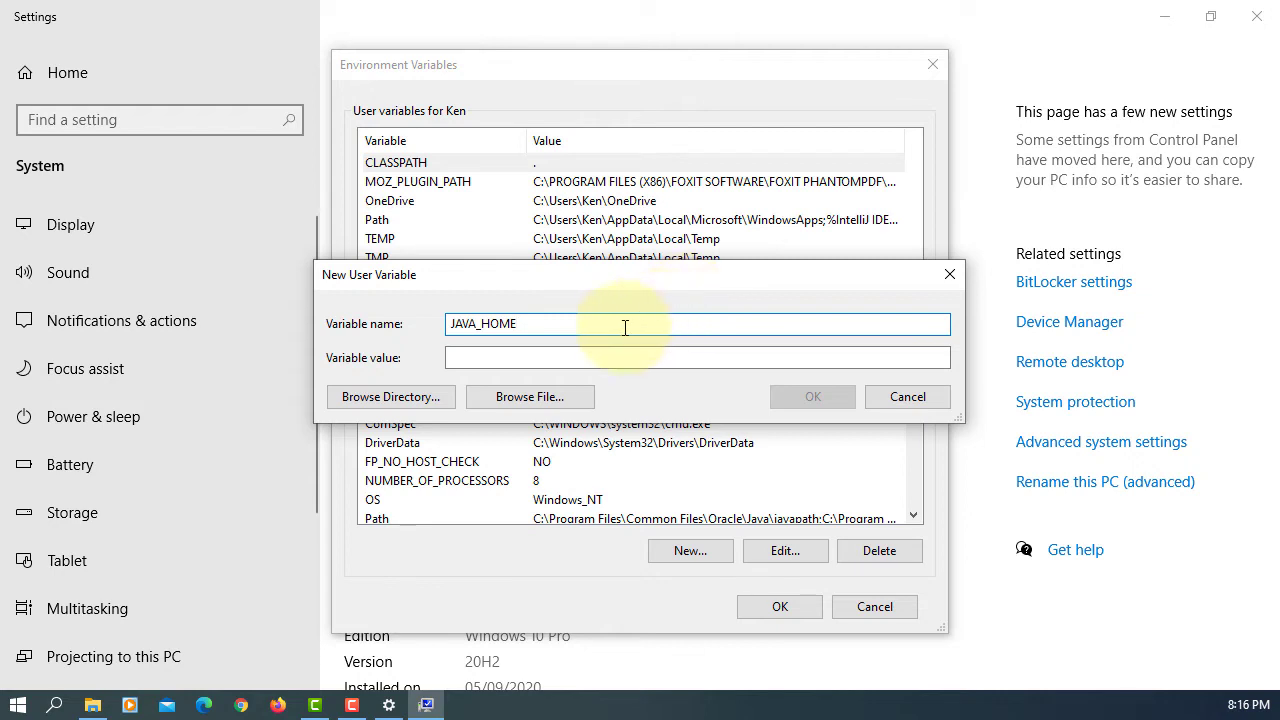
pyautogui.click(433, 406)
pyautogui.click(549, 341)
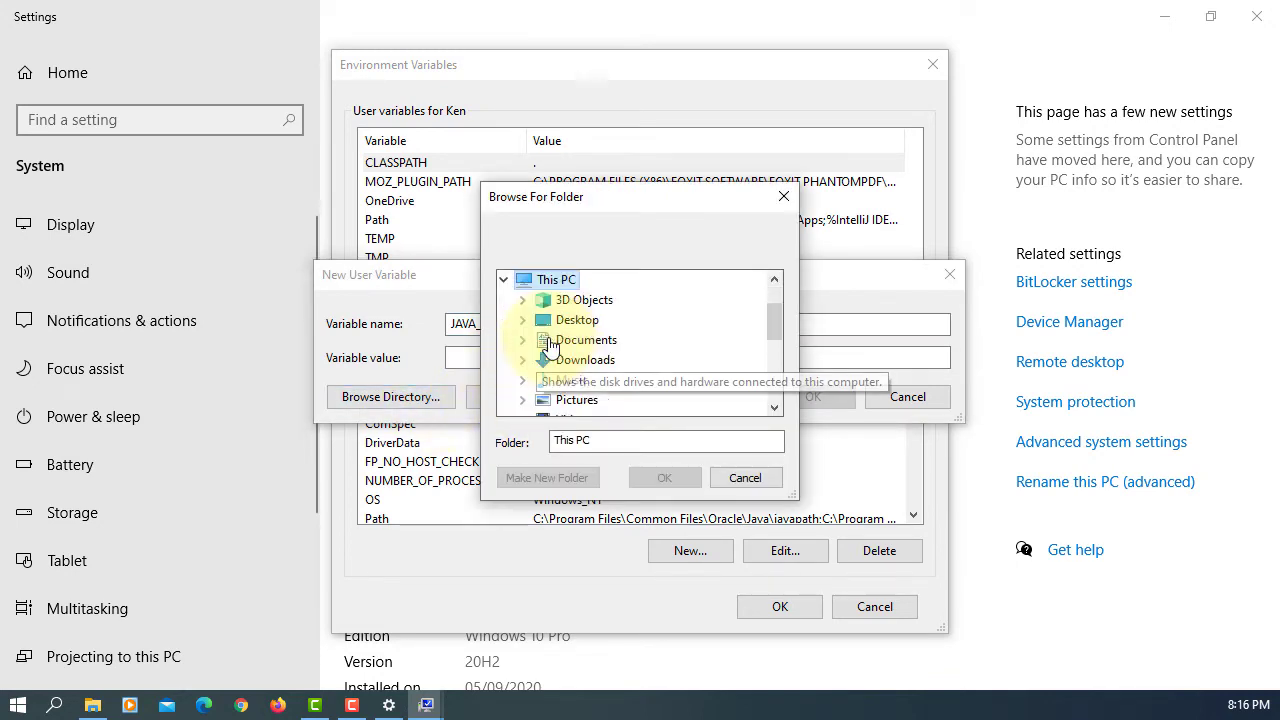
pyautogui.scroll(-1, 588, 341)
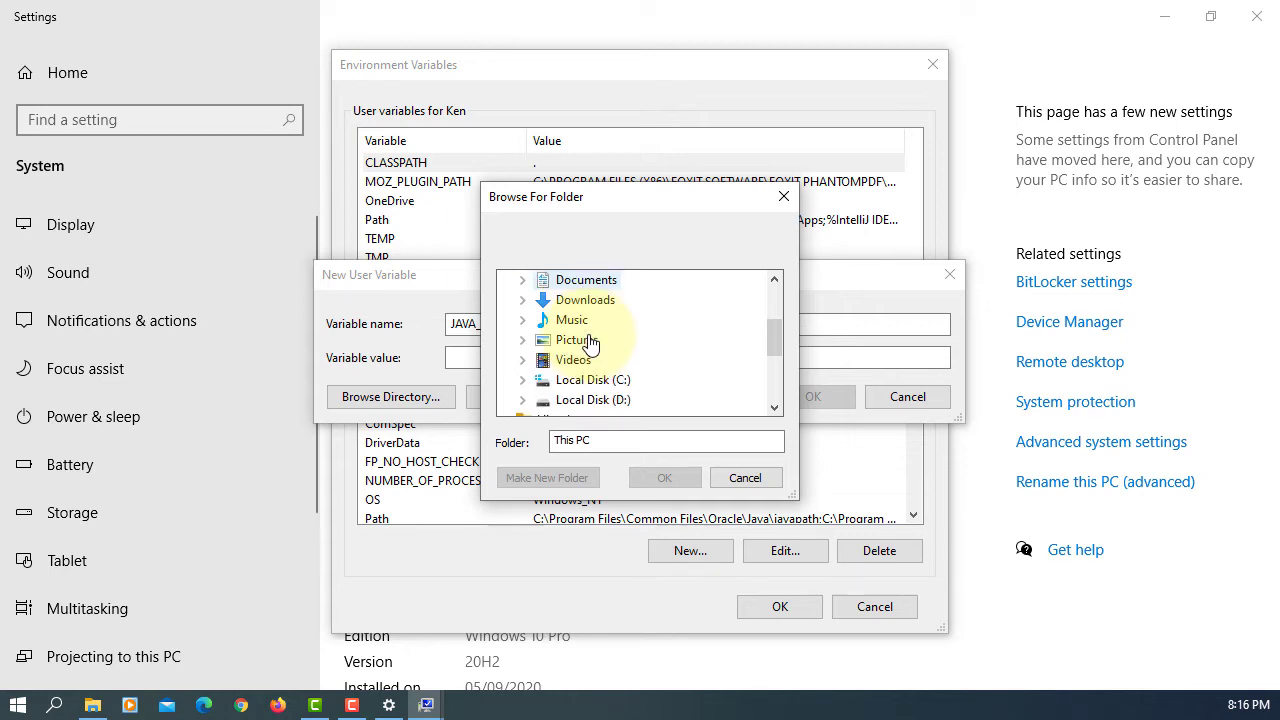
pyautogui.click(598, 369)
# - Pick C:\Program Files\Java\jdk-16.0.1 as the JAVA_HOME value and save the variable
pyautogui.scroll(-2, 635, 368)
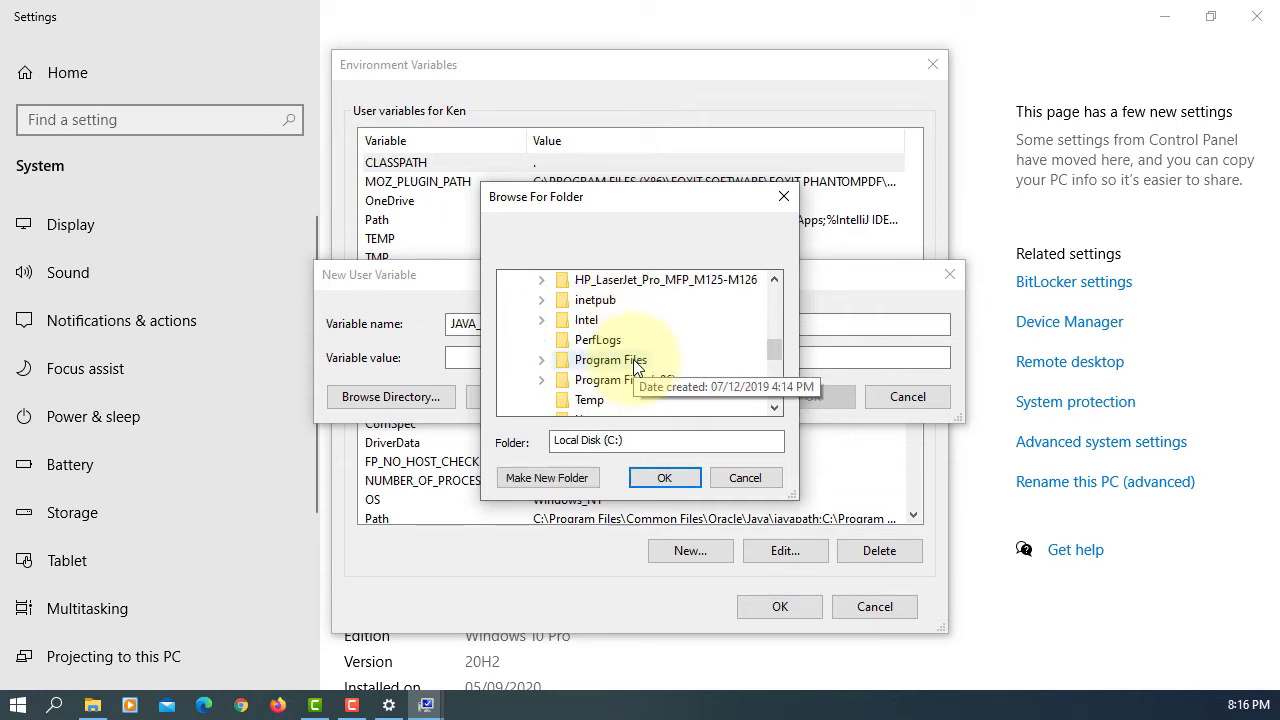
pyautogui.scroll(-1, 635, 368)
pyautogui.scroll(1, 637, 325)
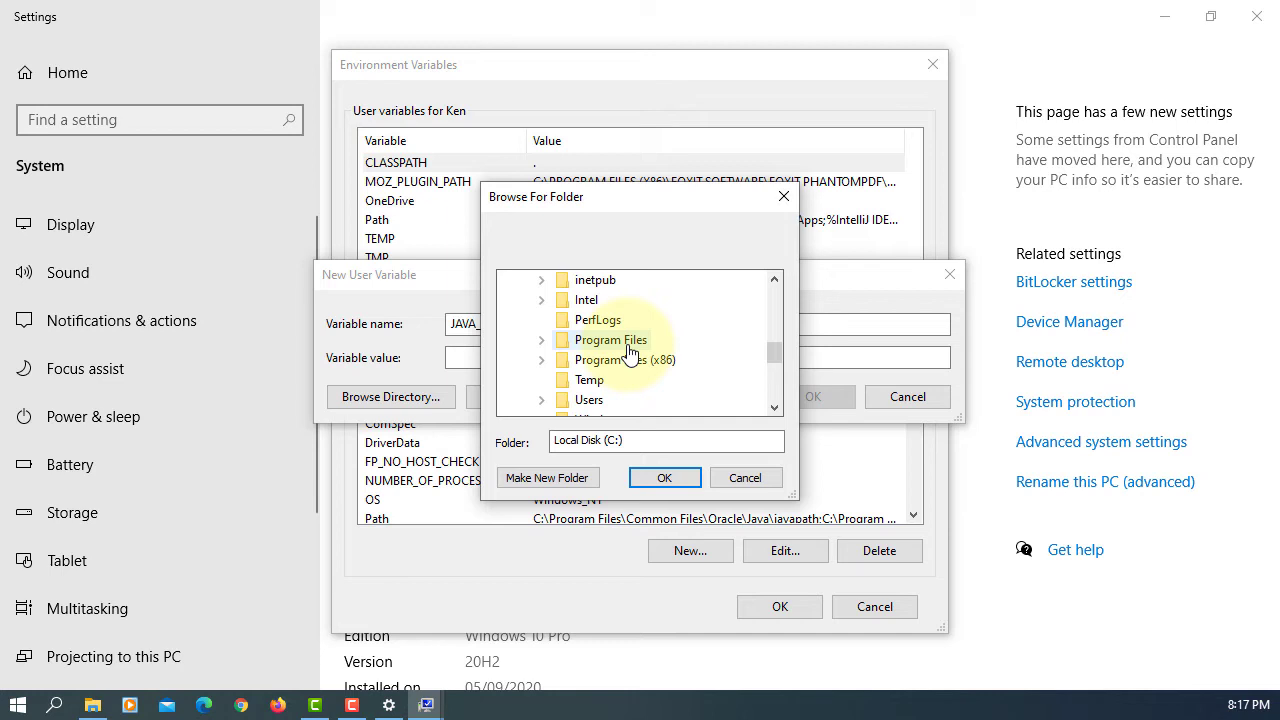
pyautogui.doubleClick(638, 337)
pyautogui.scroll(-2, 645, 345)
pyautogui.scroll(-2, 648, 347)
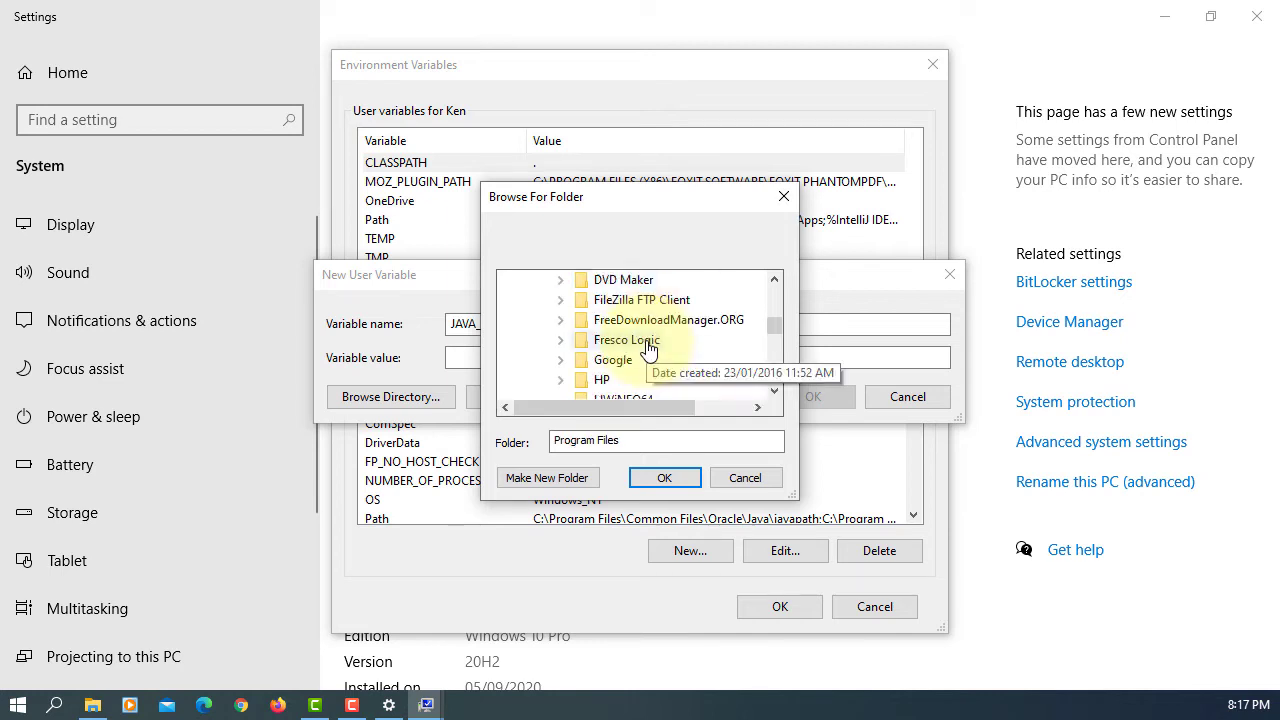
pyautogui.scroll(-2, 648, 275)
pyautogui.doubleClick(606, 382)
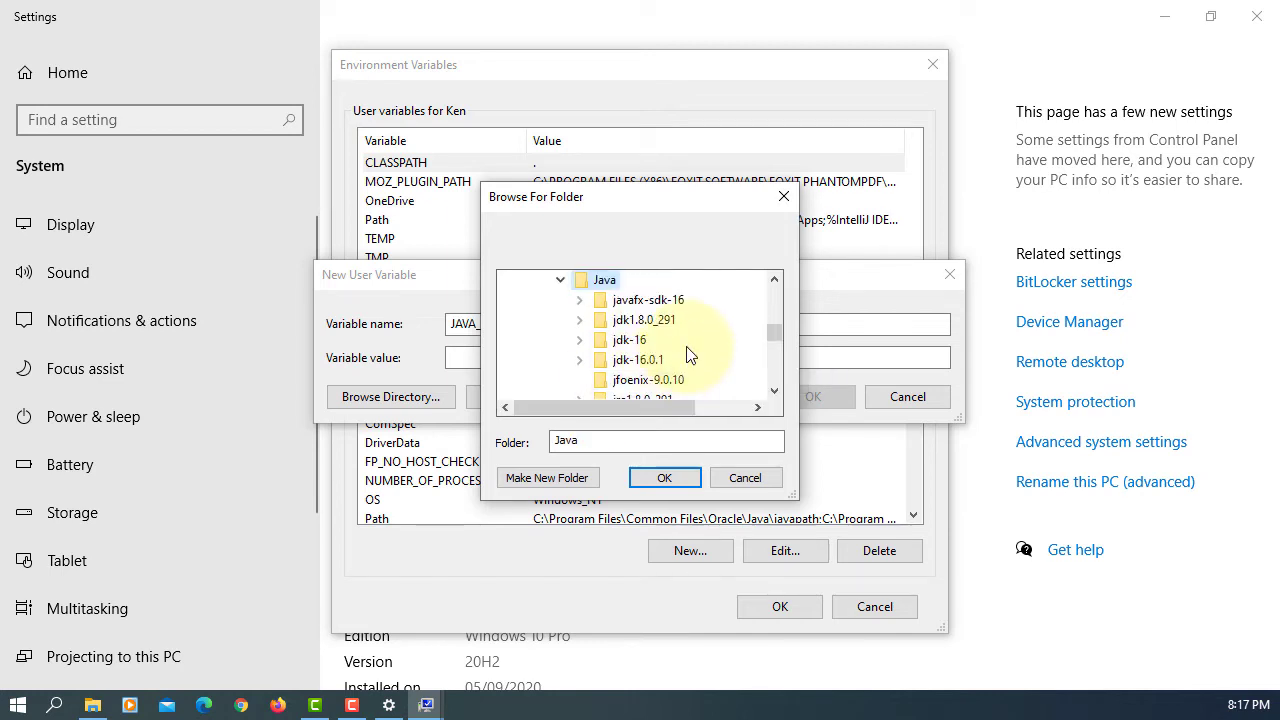
pyautogui.doubleClick(635, 360)
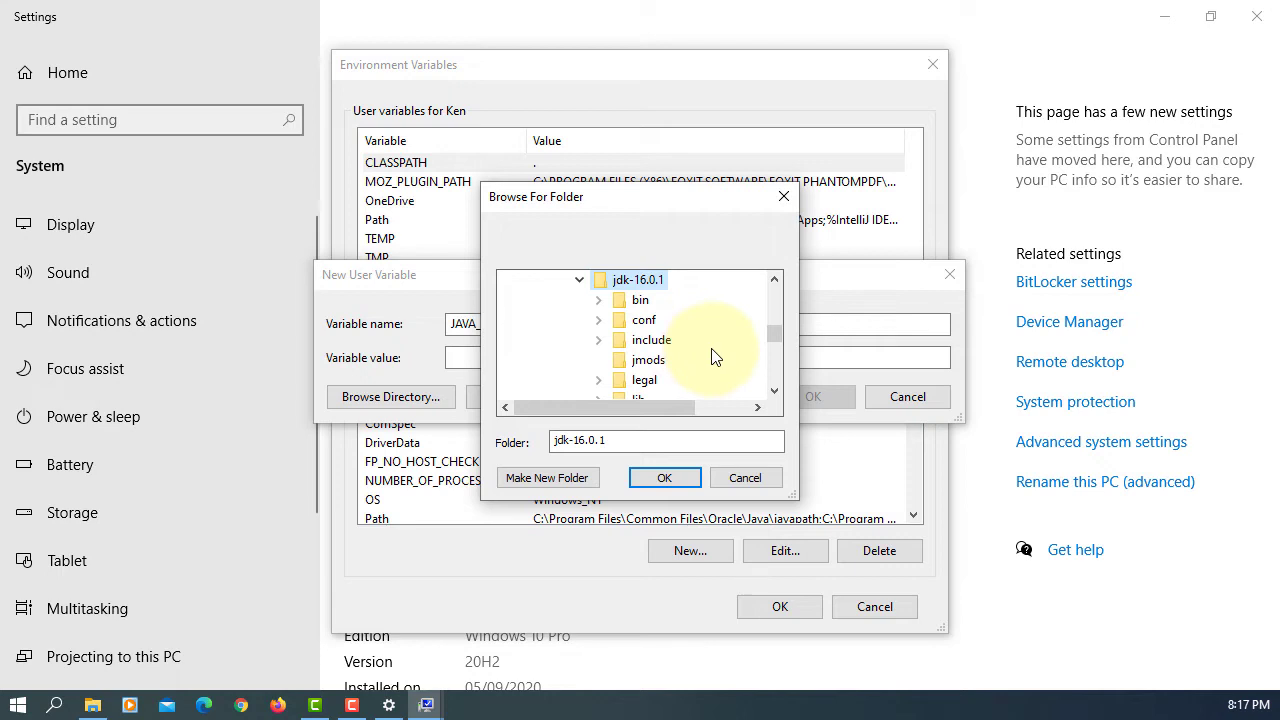
pyautogui.click(665, 477)
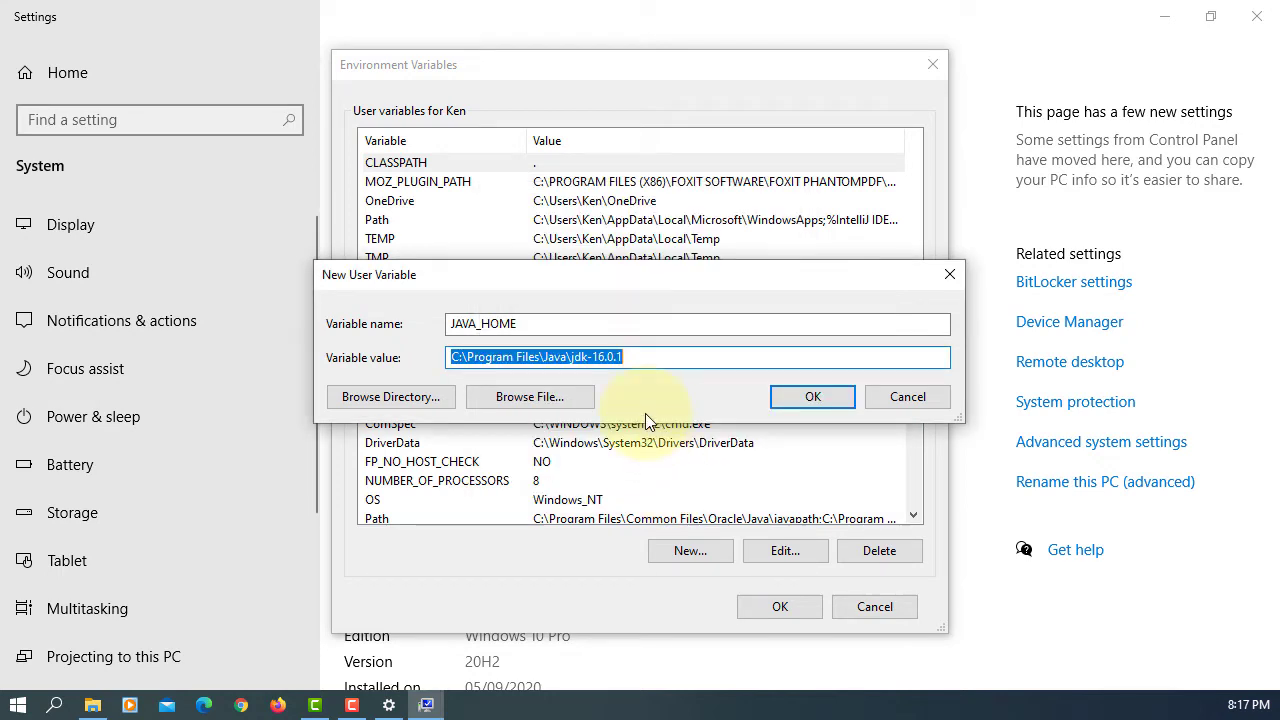
pyautogui.click(818, 397)
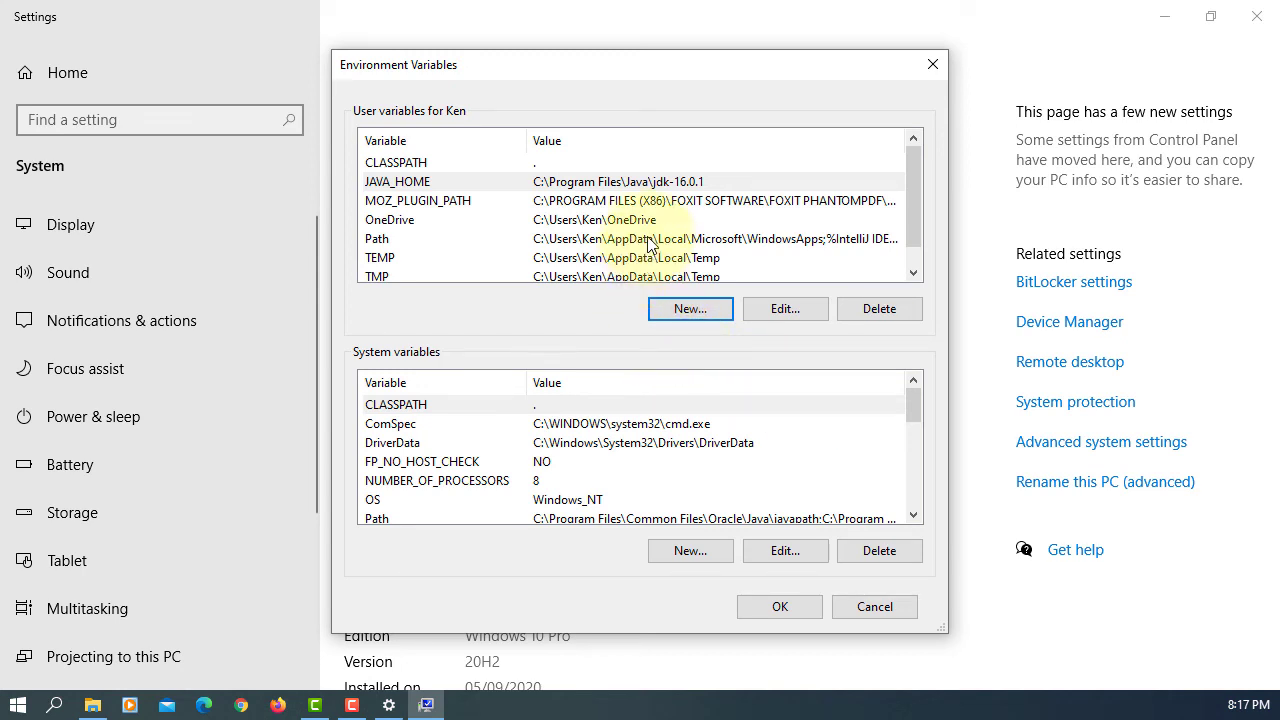
# - Add a %JAVA_HOME%\bin entry to the user Path, checking the bin folder's path
pyautogui.doubleClick(707, 239)
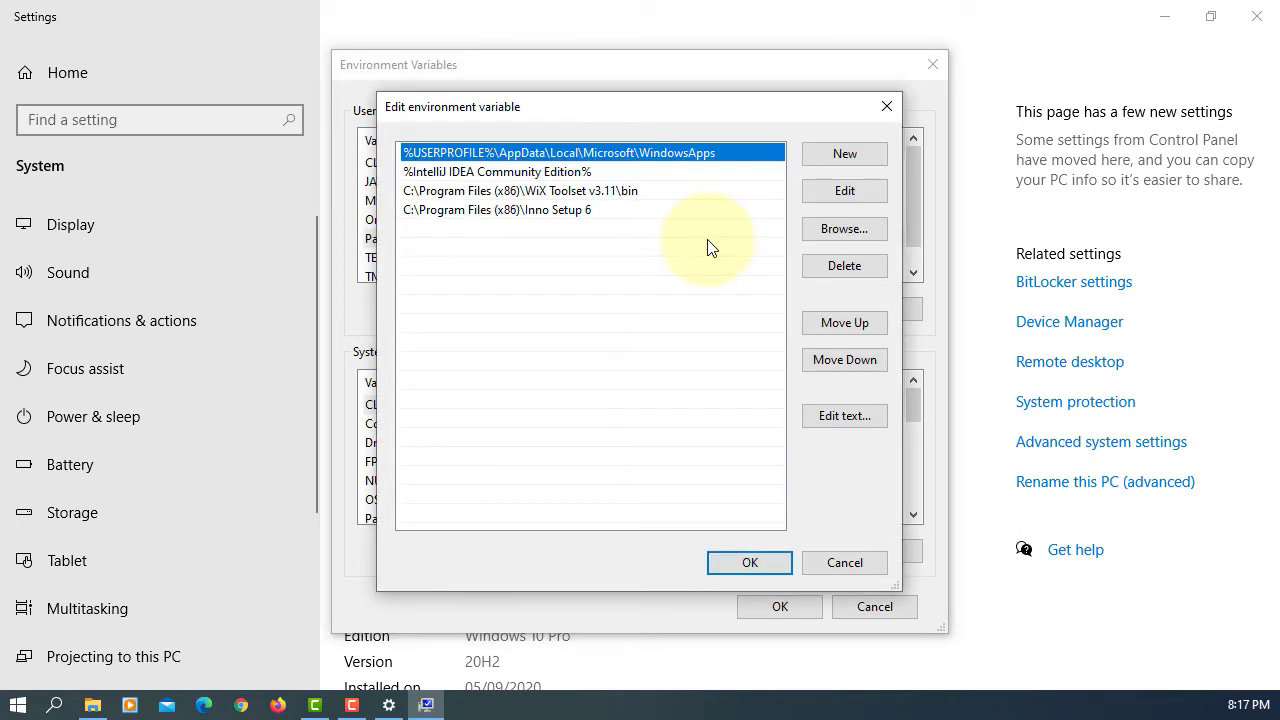
pyautogui.click(836, 160)
pyautogui.write('%')
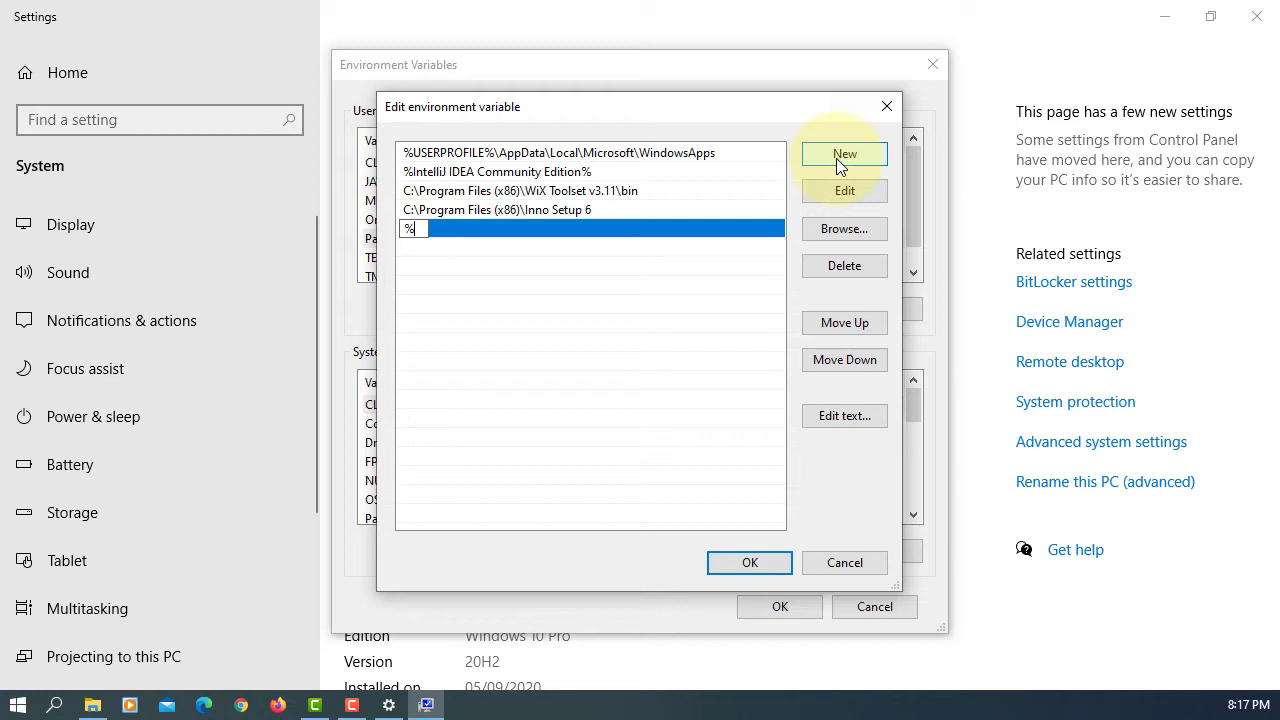
pyautogui.write('JAVA_H')
pyautogui.write('OME%\\bin')
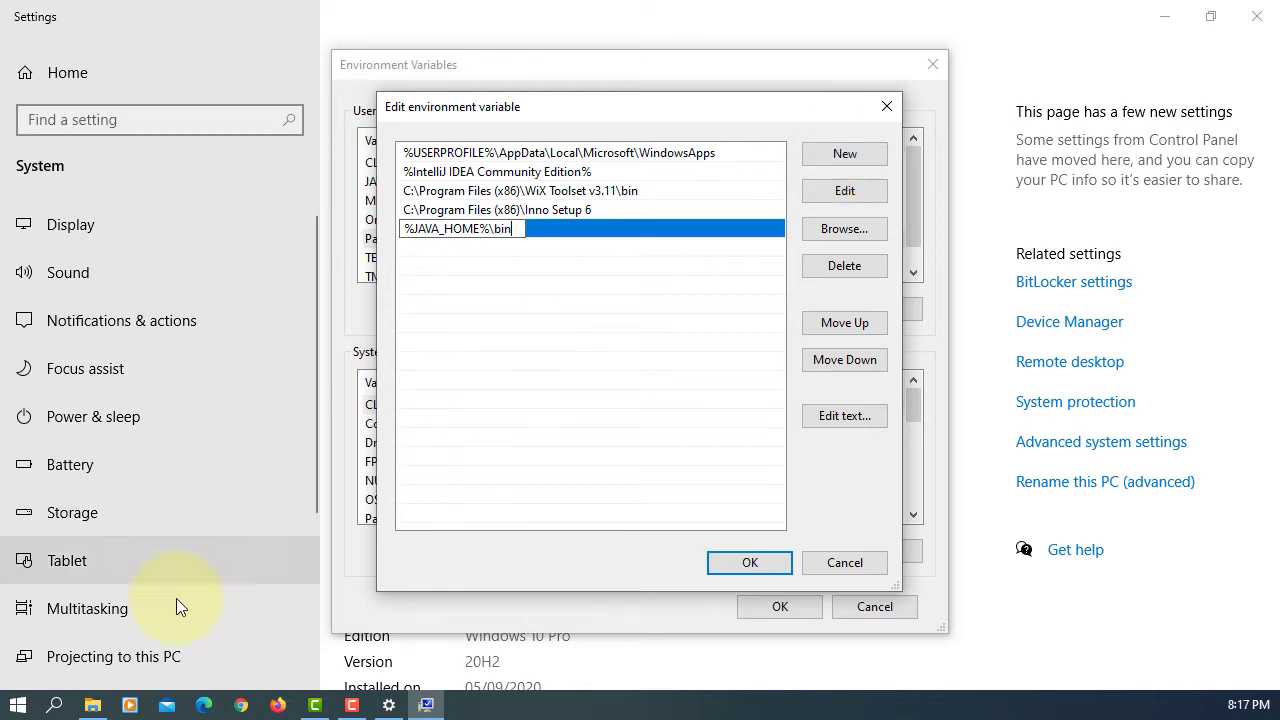
pyautogui.click(92, 705)
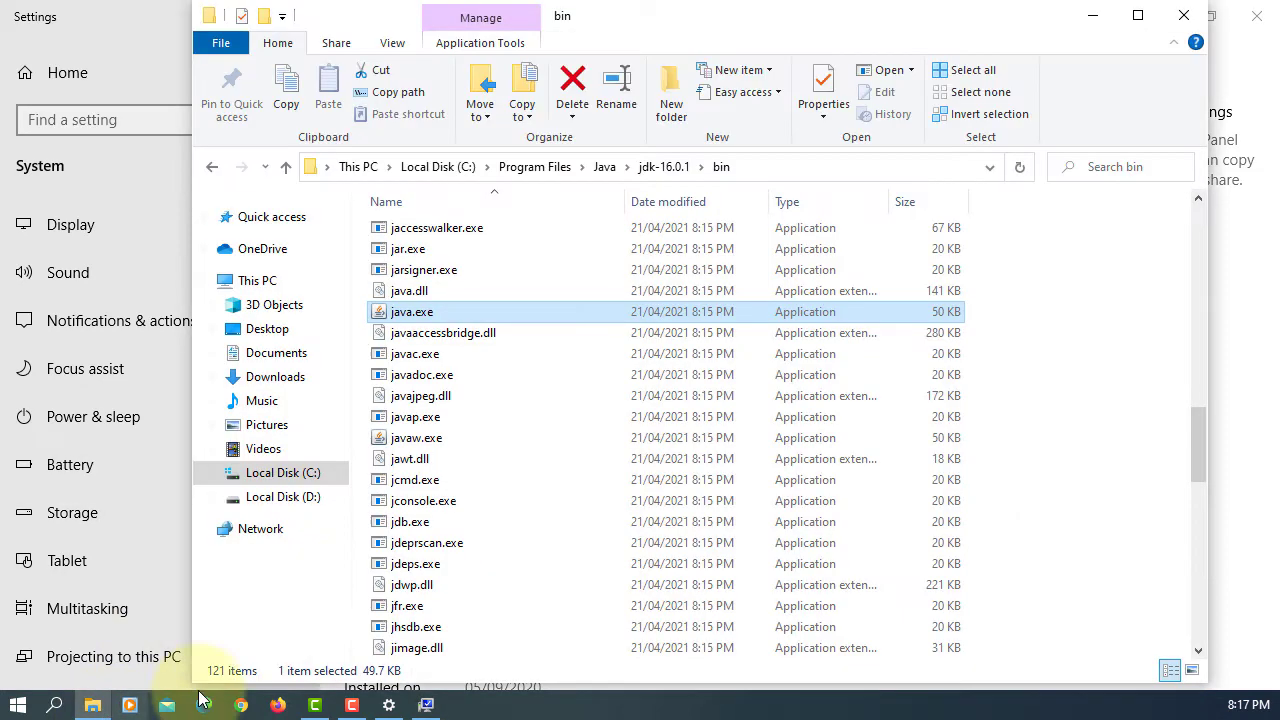
pyautogui.click(740, 168)
pyautogui.click(599, 166)
pyautogui.click(514, 167)
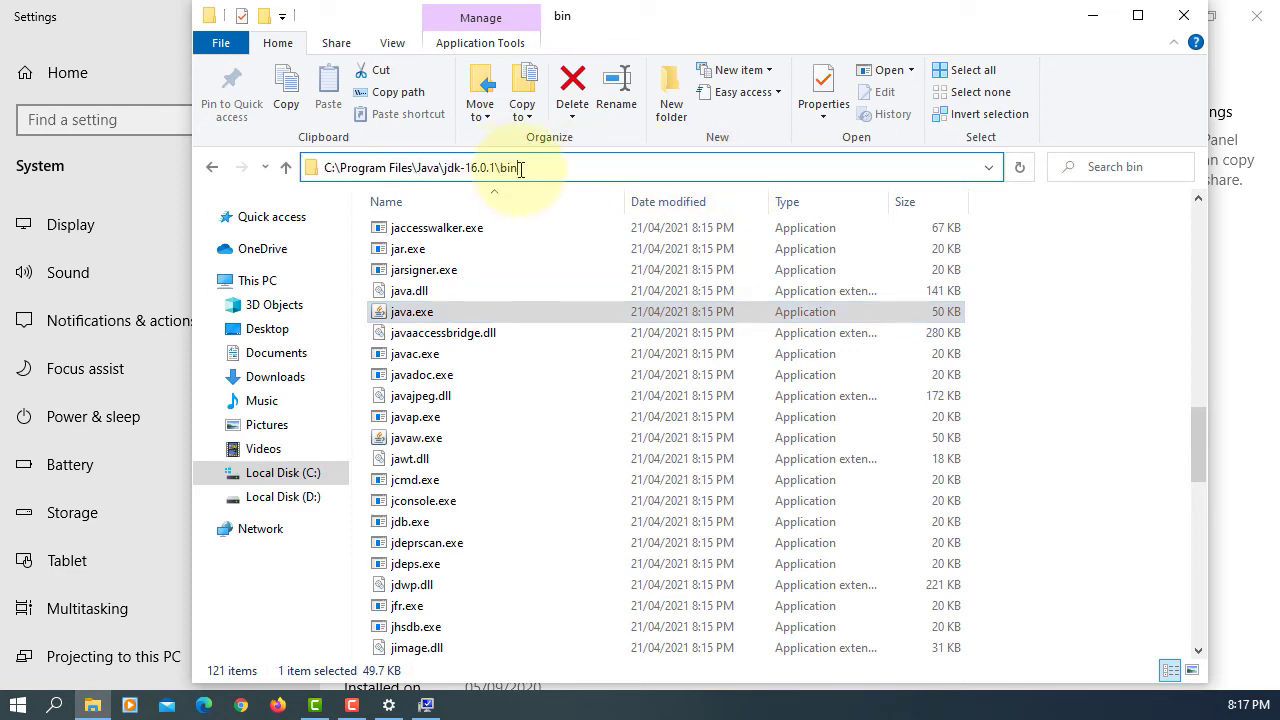
pyautogui.moveTo(630, 5)
pyautogui.mouseDown()
pyautogui.moveTo(575, 328)
pyautogui.moveTo(597, 264)
pyautogui.mouseUp()
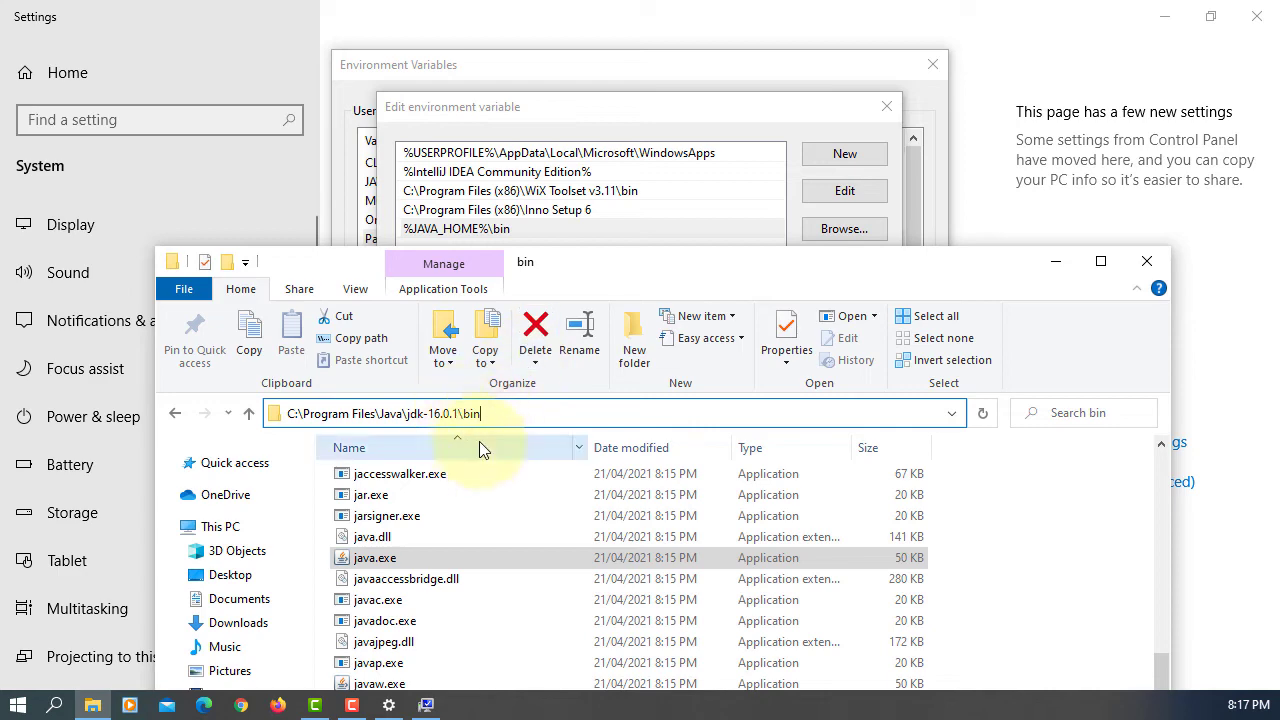
pyautogui.click(1147, 261)
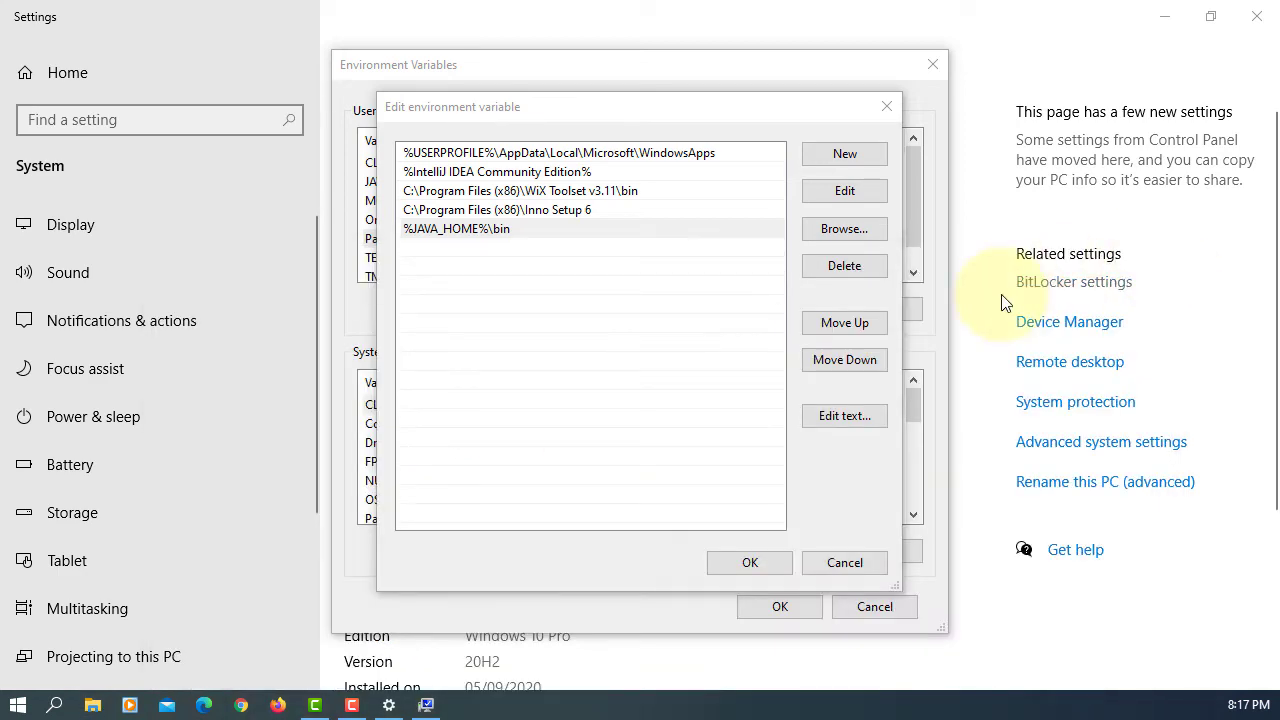
# - Confirm the Path, Environment Variables and System Properties dialogs, then close Settings
pyautogui.click(777, 562)
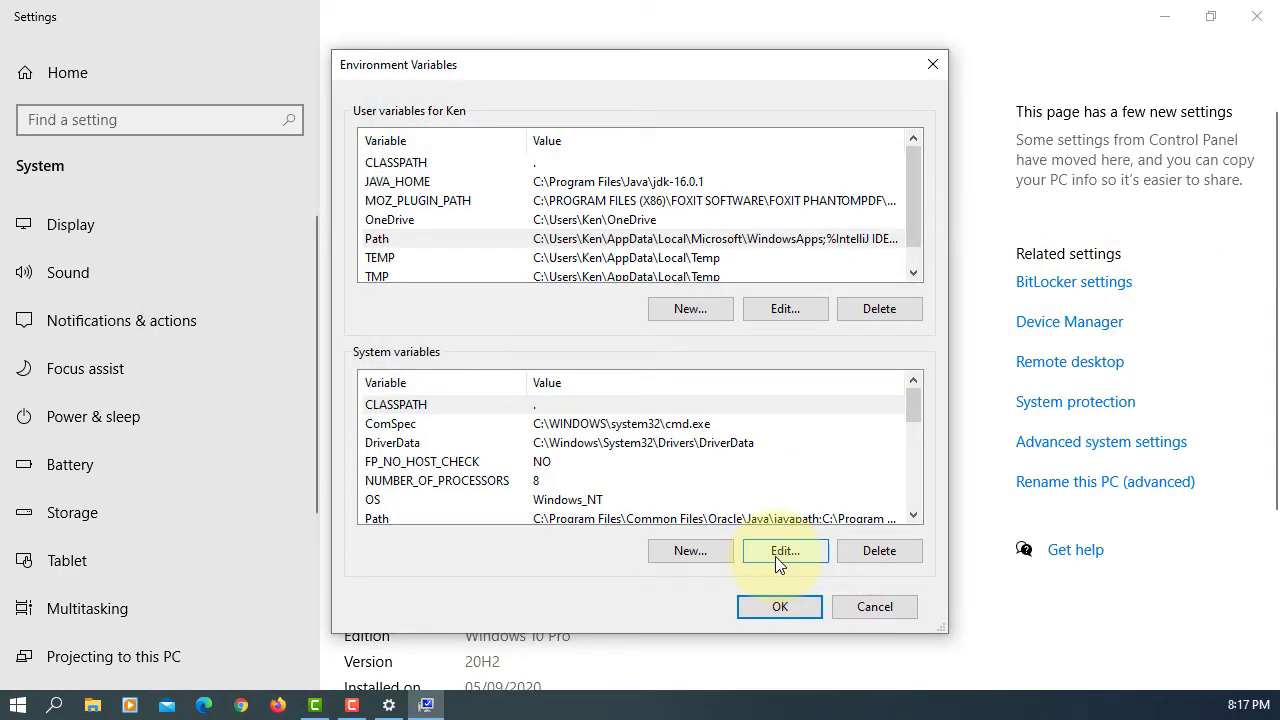
pyautogui.click(777, 605)
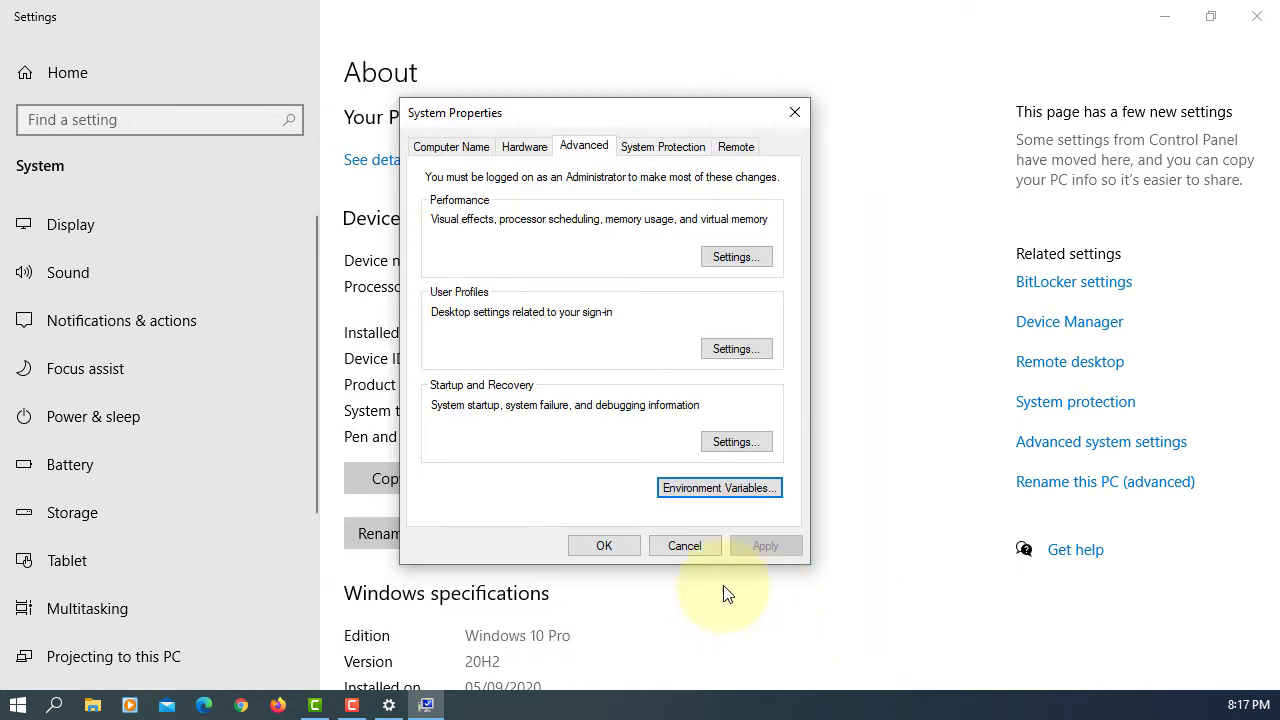
pyautogui.click(618, 551)
pyautogui.click(1250, 18)
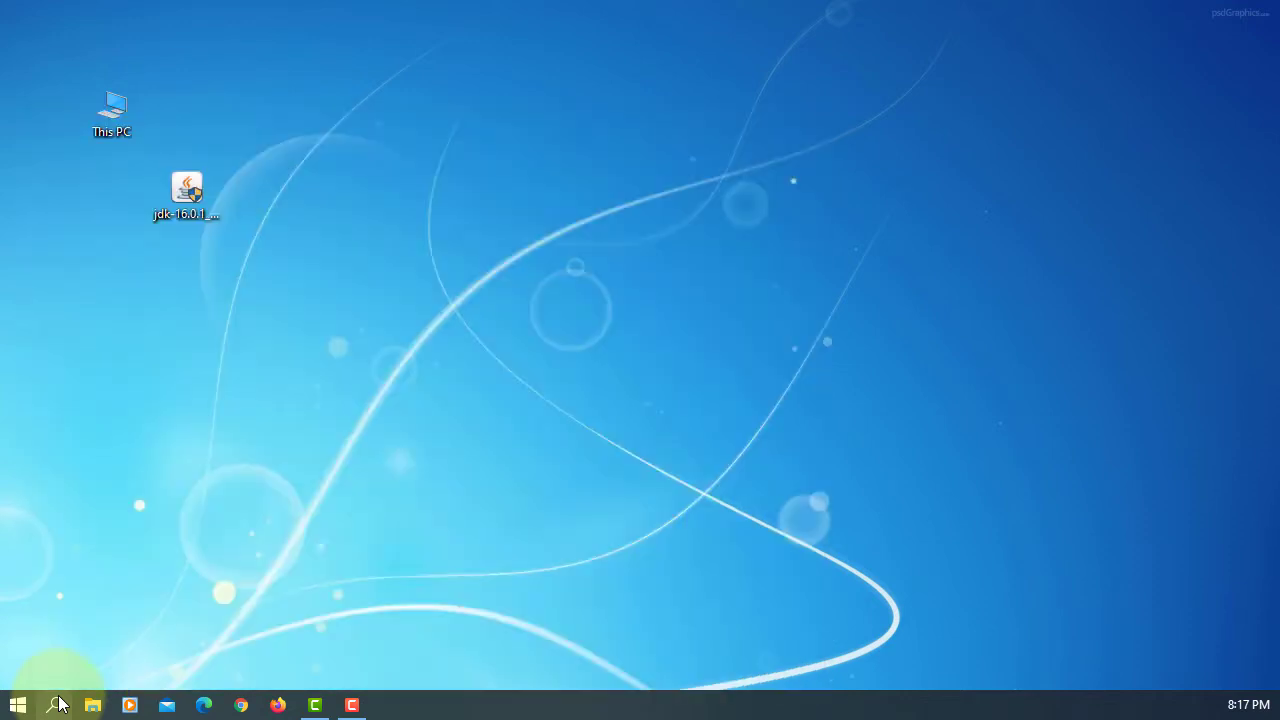
# - Run java -version in Command Prompt and see version 16.0.1 reported
pyautogui.write('java')
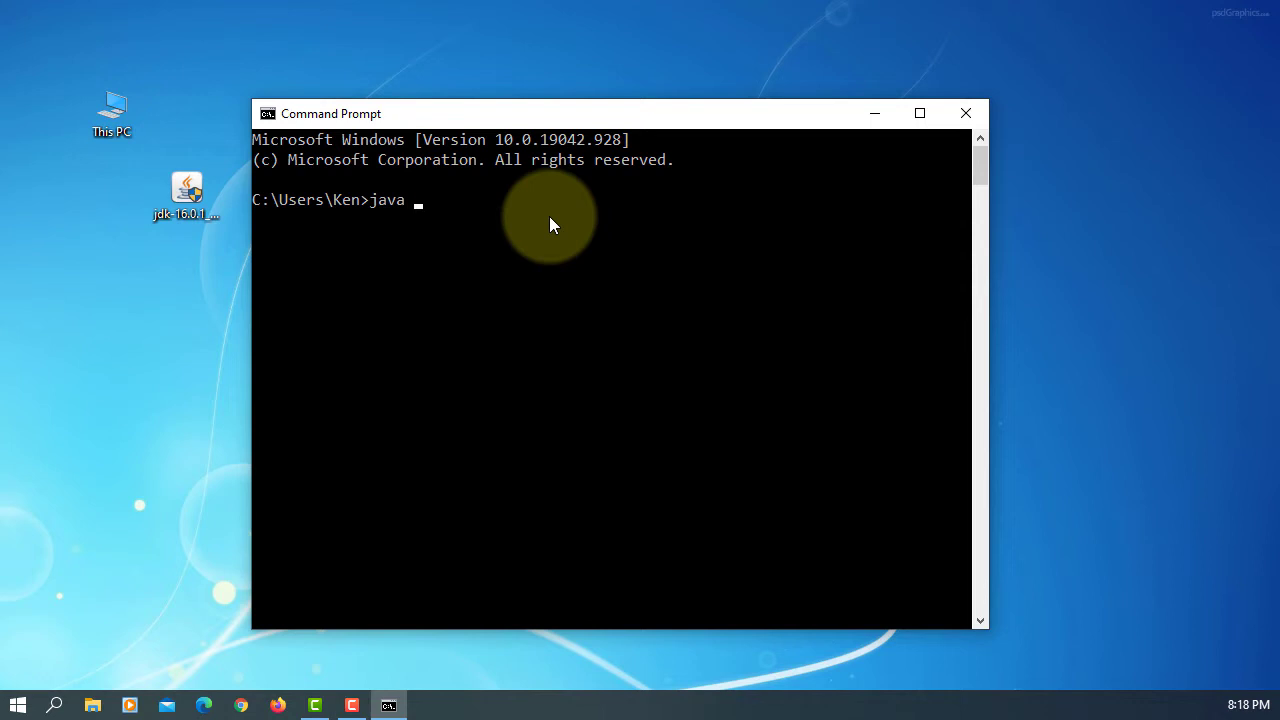
pyautogui.write(' -version')
pyautogui.press('Return')
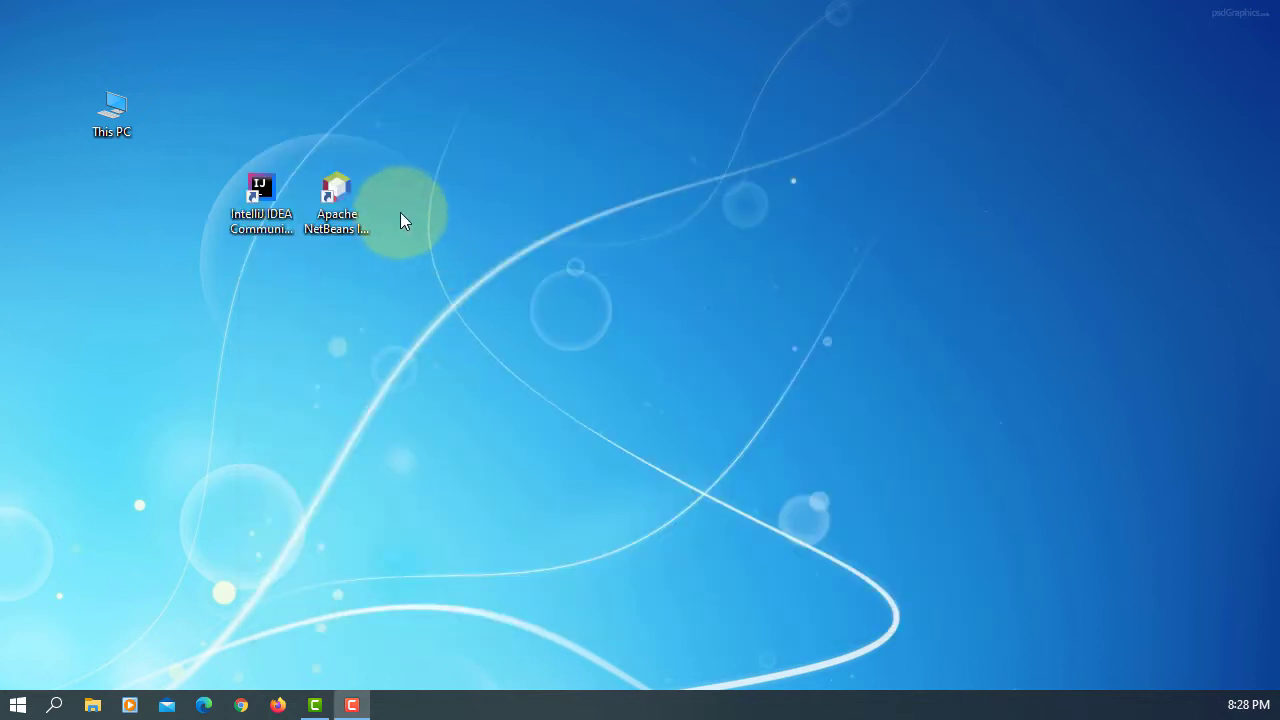
# - Launch NetBeans 12.3 on its default Java and check Help > About shows Java 16.0.1
pyautogui.doubleClick(343, 203)
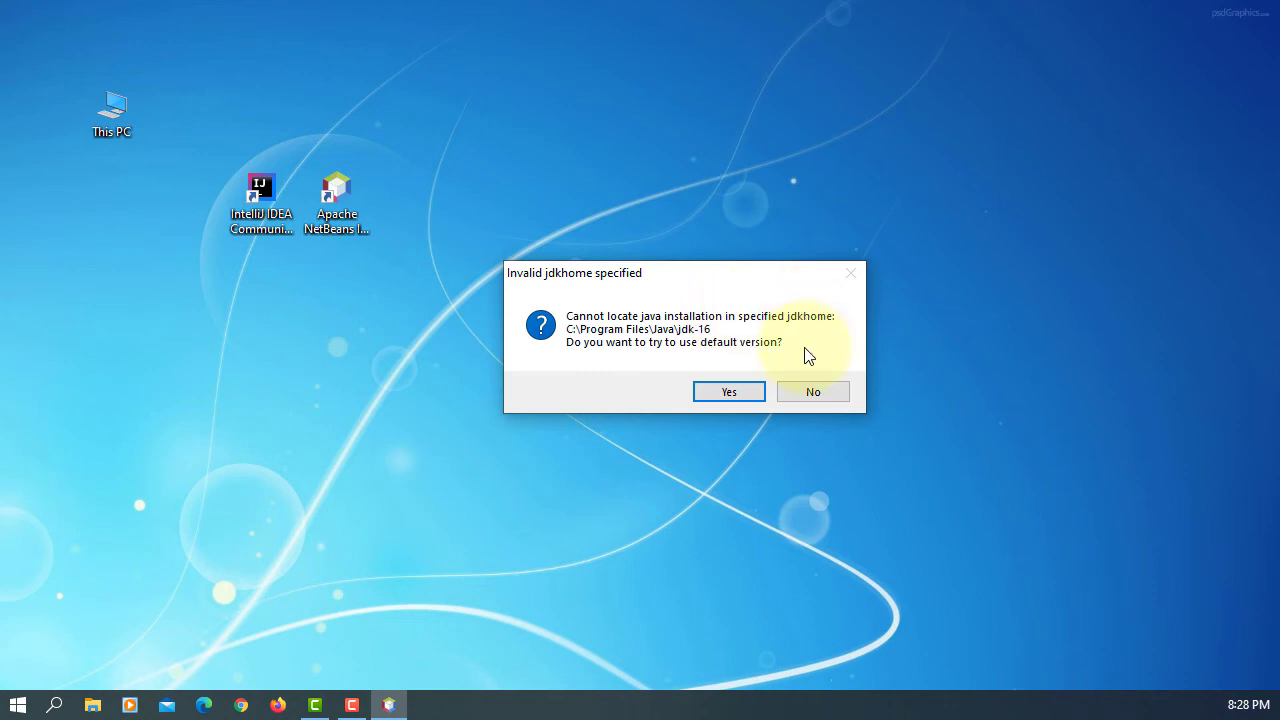
pyautogui.click(740, 395)
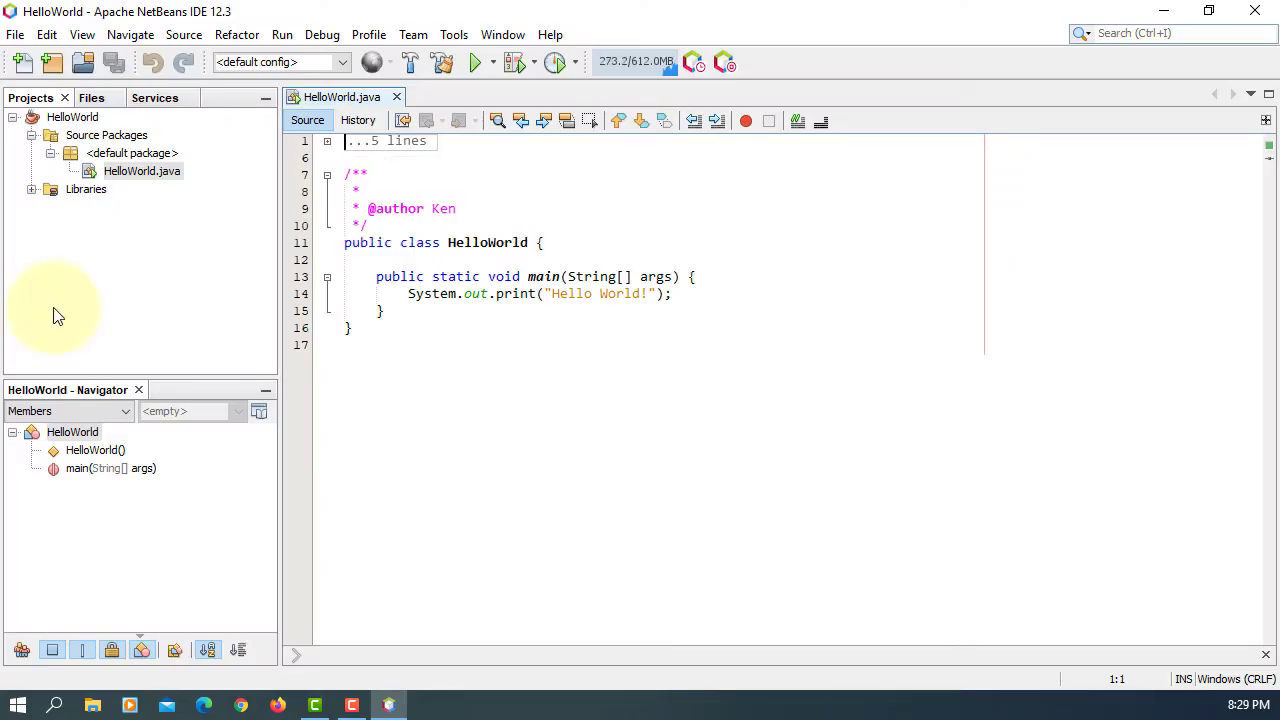
pyautogui.click(550, 40)
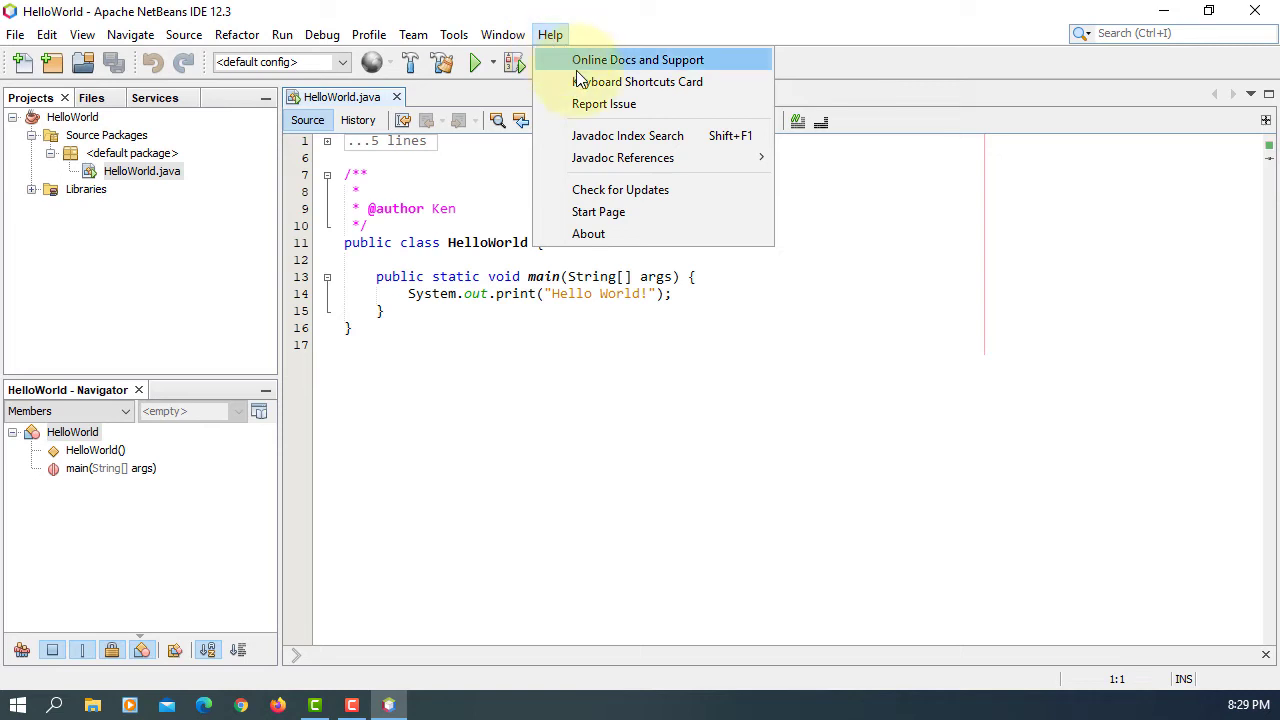
pyautogui.click(612, 234)
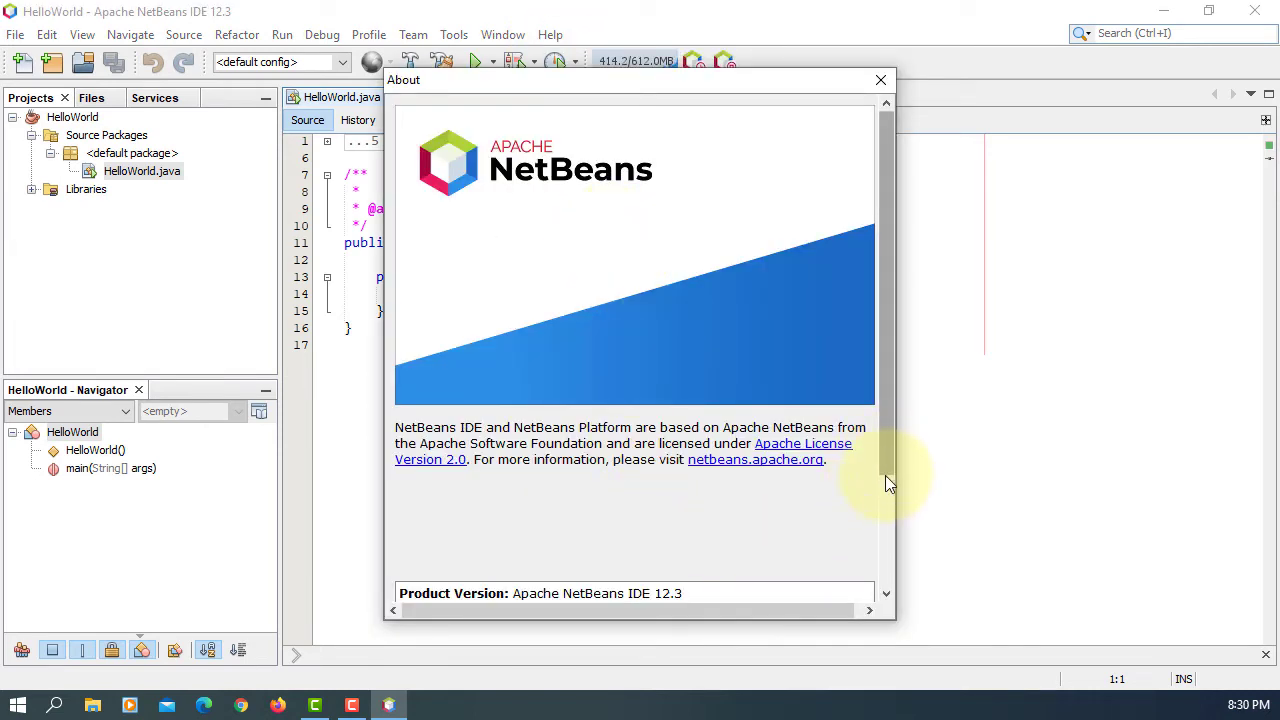
pyautogui.moveTo(885, 475); pyautogui.dragTo(881, 575)
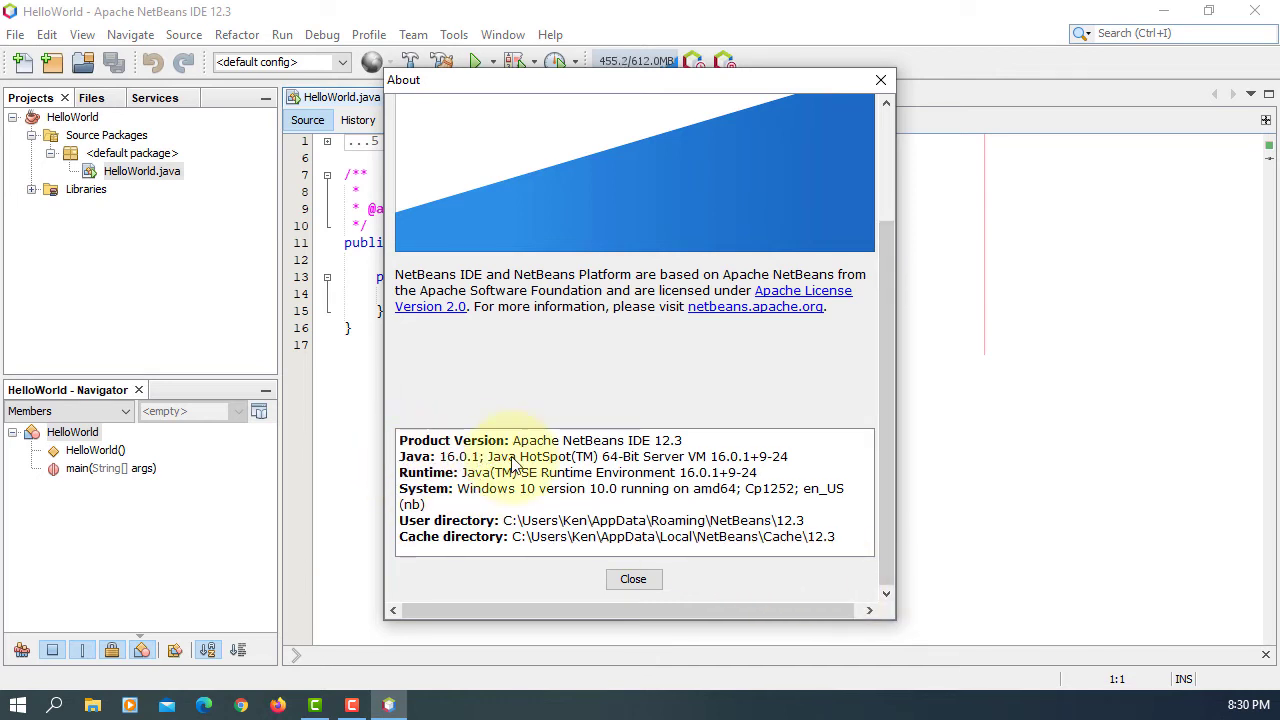
pyautogui.click(880, 80)
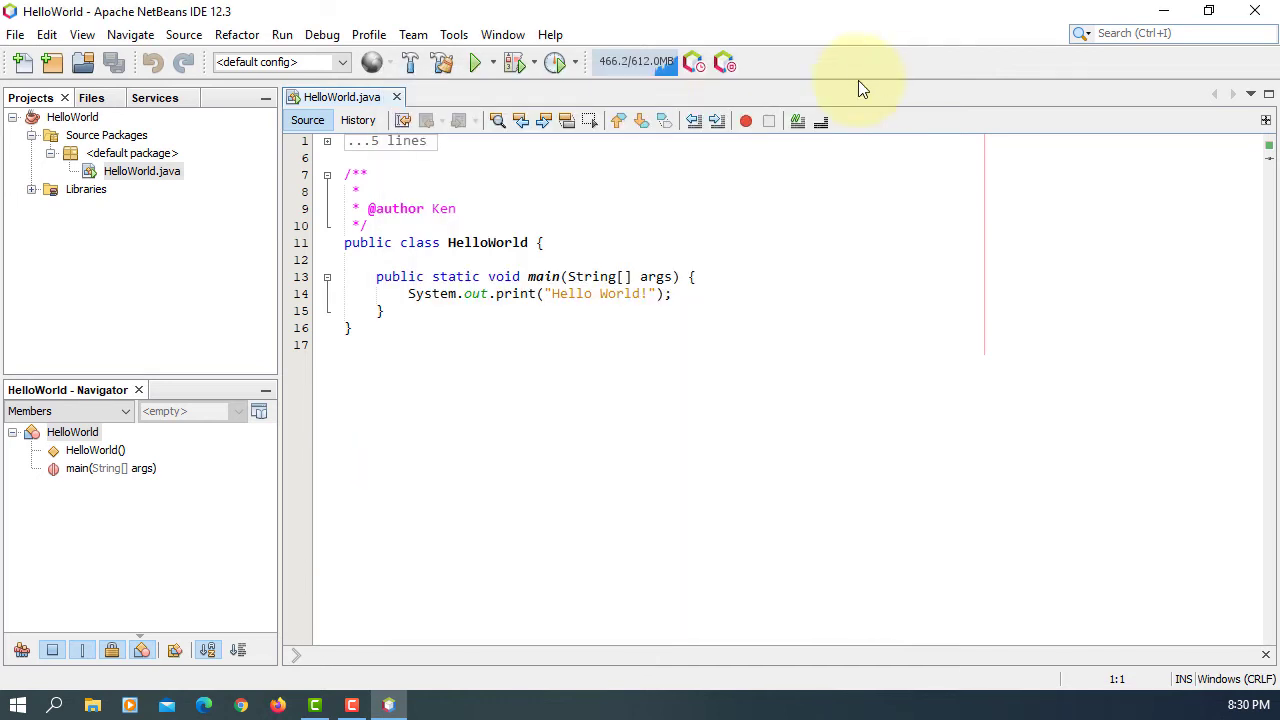
# - Confirm in Tools > Java Platforms that JDK 16 is the default platform
pyautogui.click(450, 38)
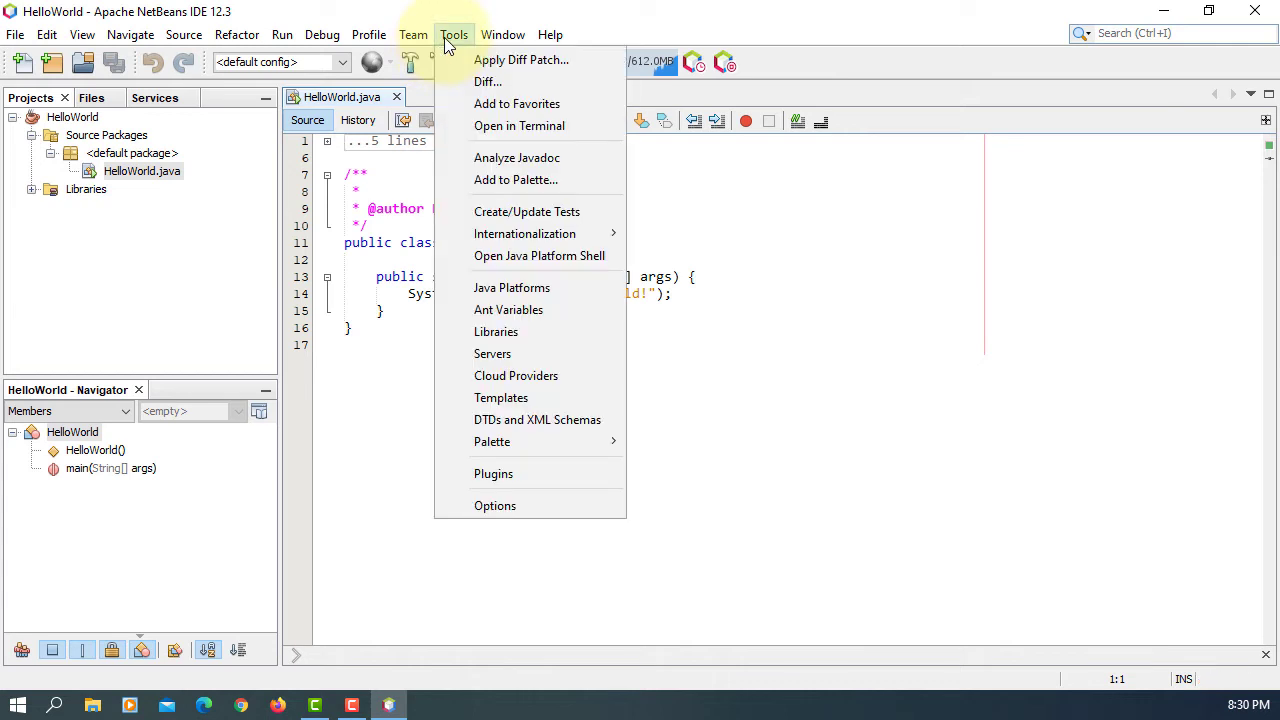
pyautogui.click(500, 288)
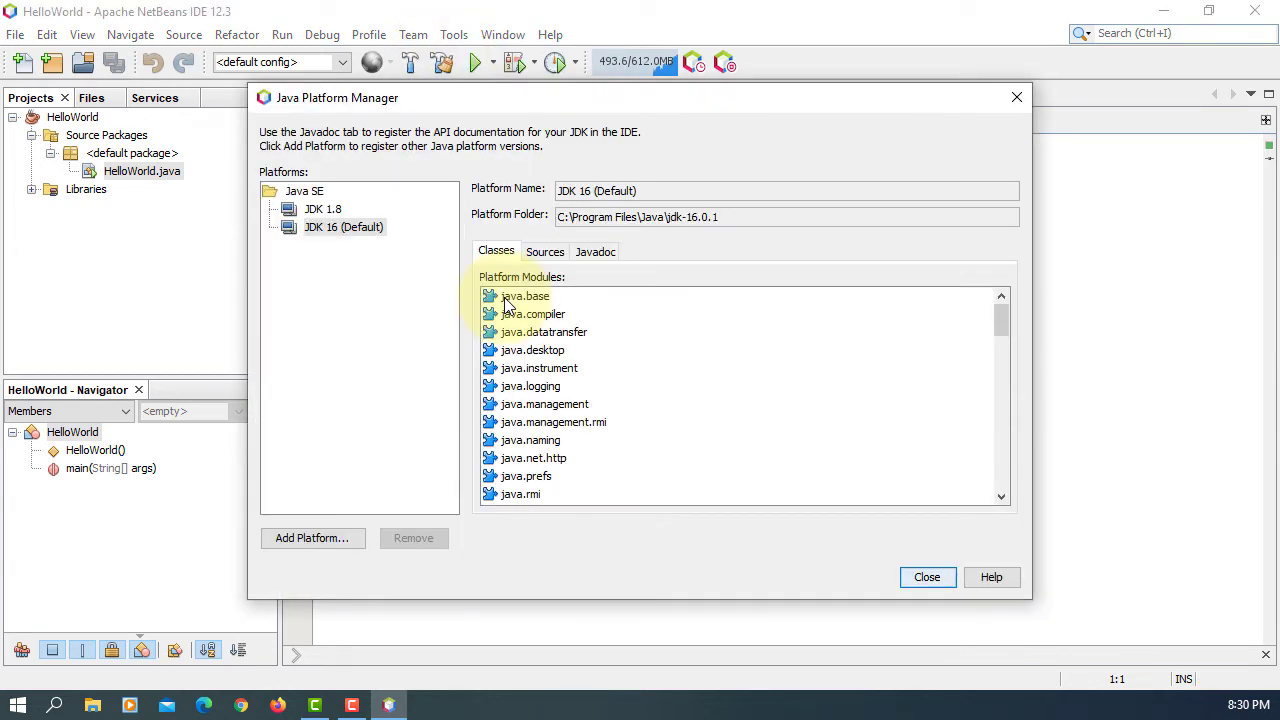
pyautogui.click(330, 228)
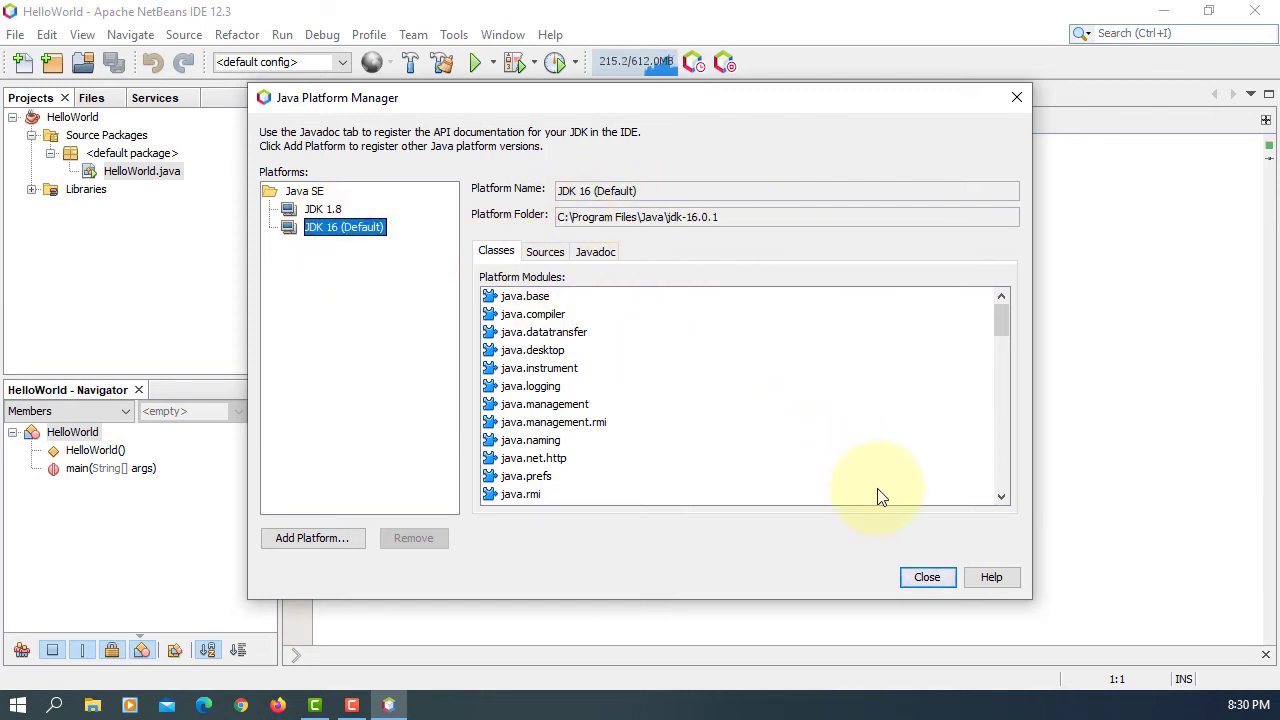
pyautogui.click(927, 577)
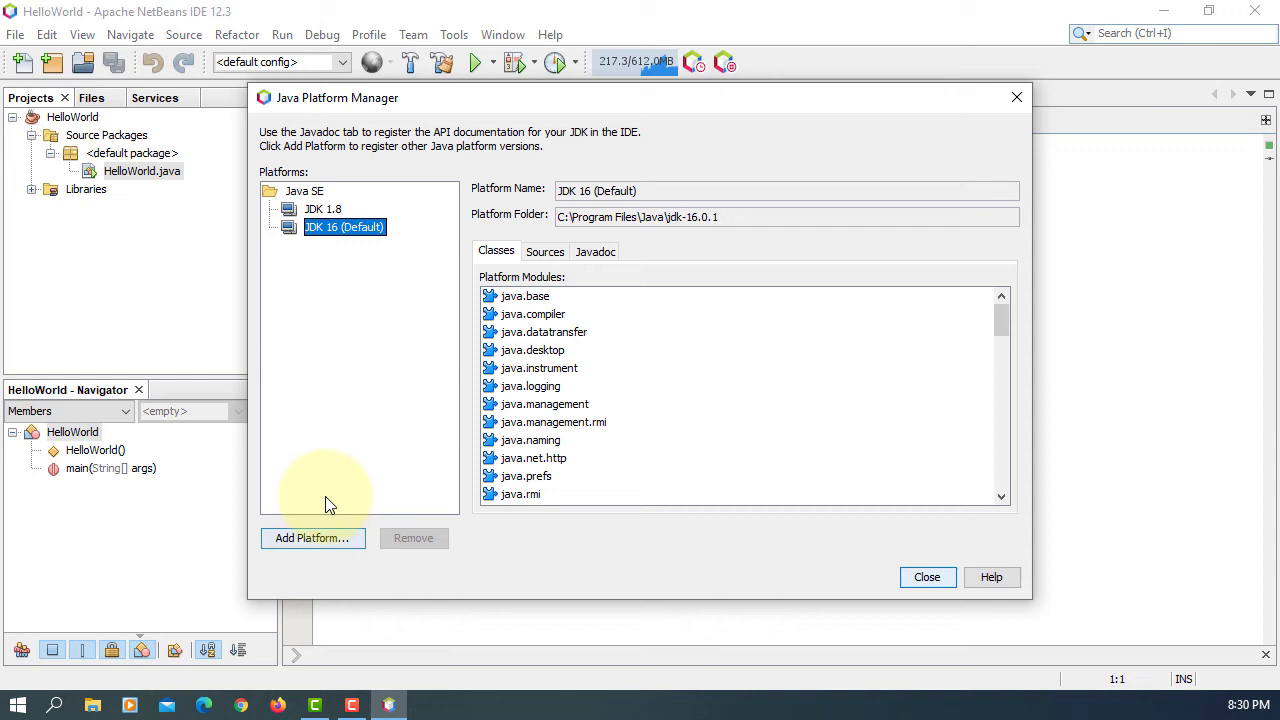
pyautogui.click(927, 577)
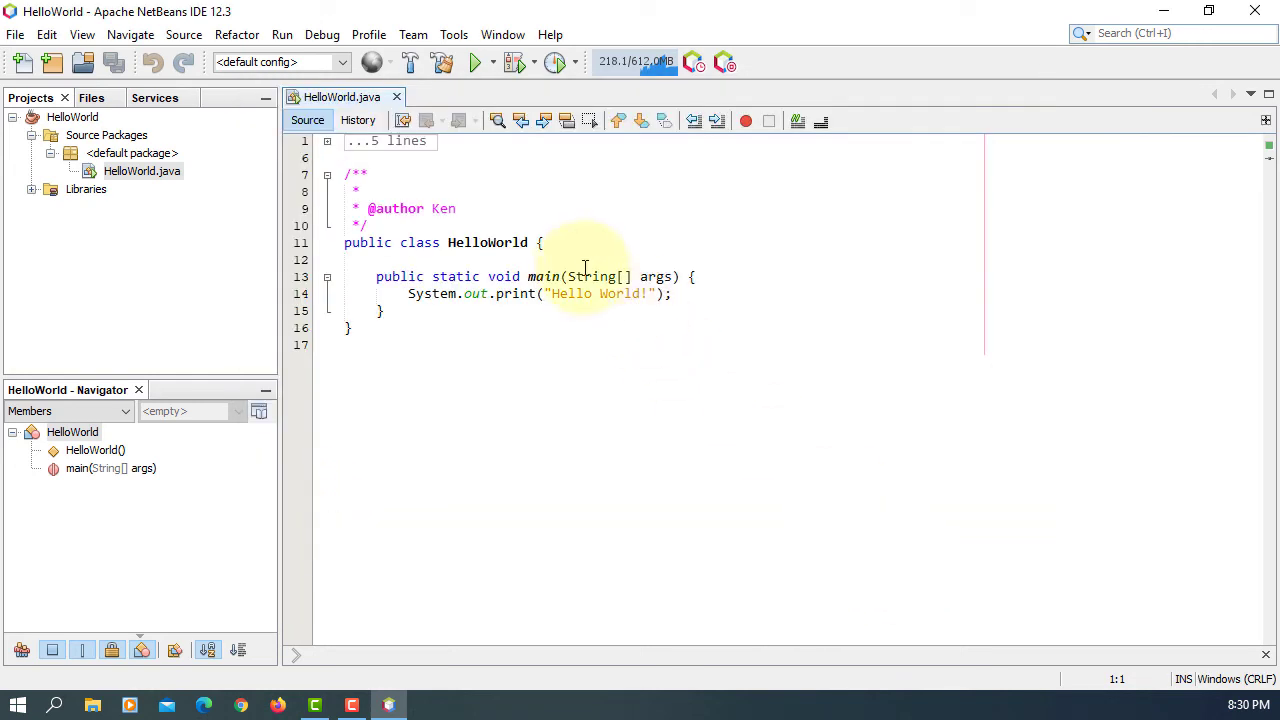
# - Run HelloWorld.java to print Hello World!, then close NetBeans
pyautogui.click(177, 178)
pyautogui.rightClick(177, 178)
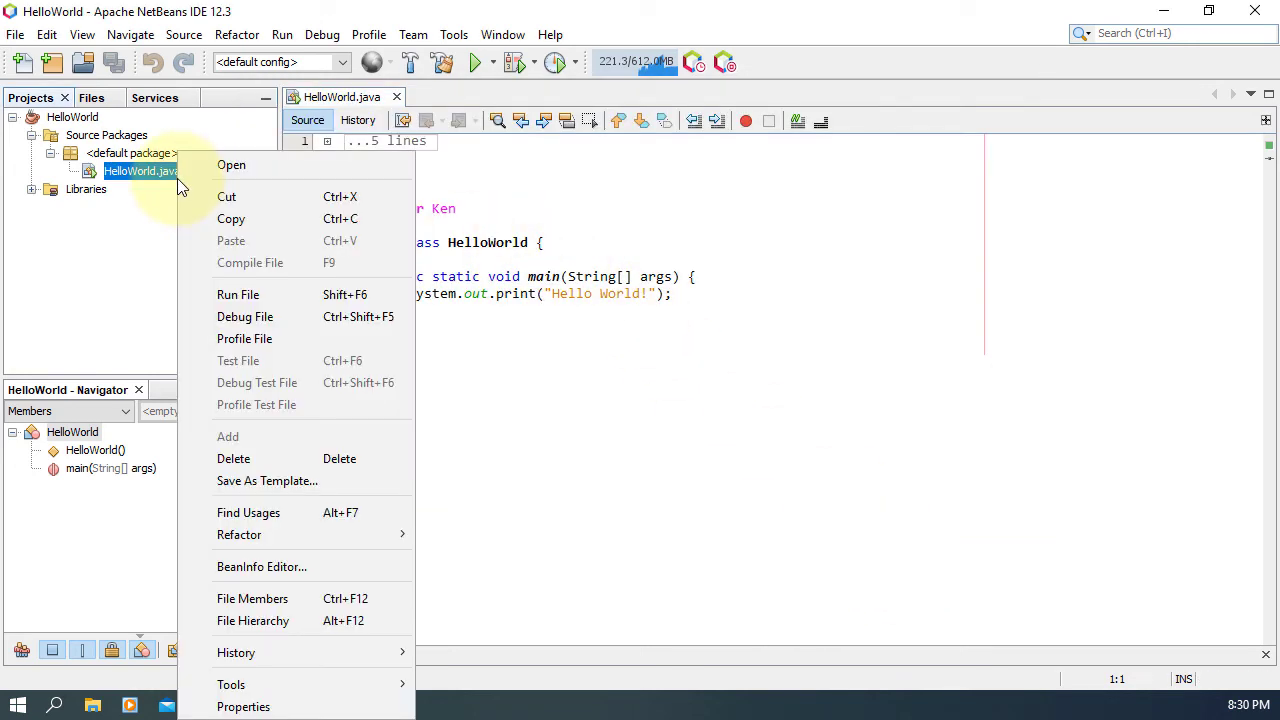
pyautogui.click(240, 294)
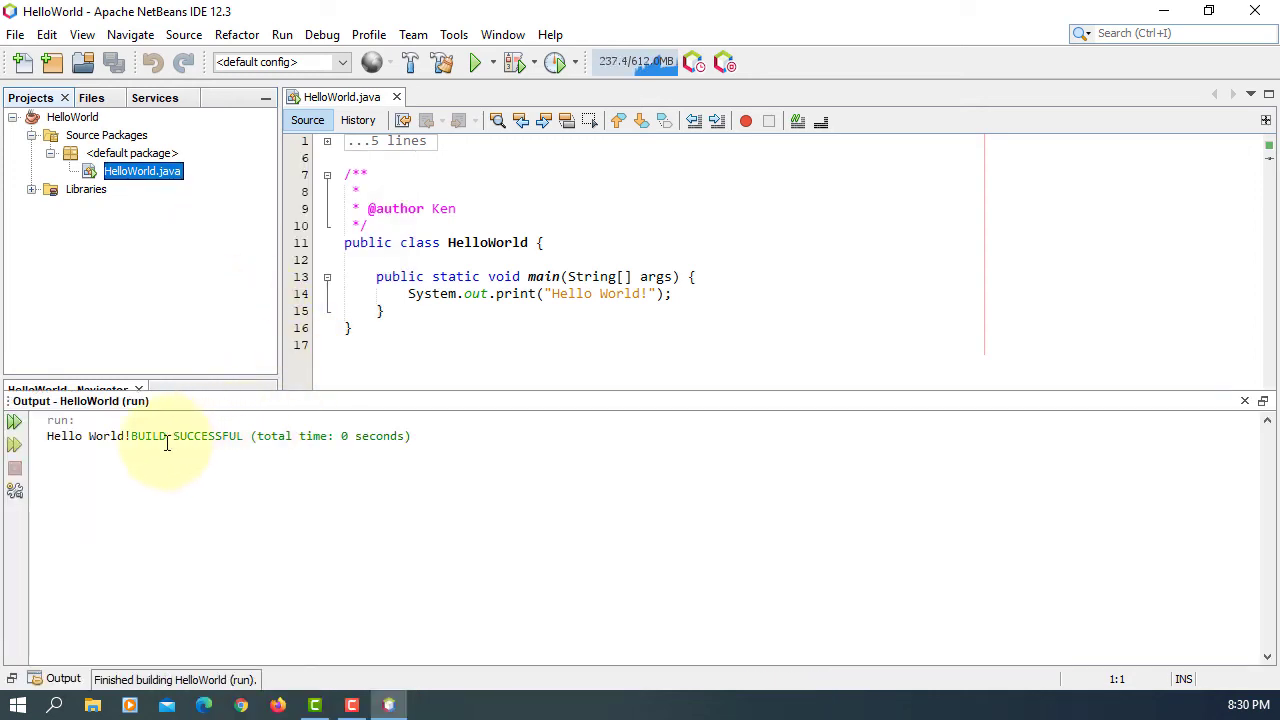
pyautogui.moveTo(131, 437); pyautogui.dragTo(10, 421)
pyautogui.click(262, 482)
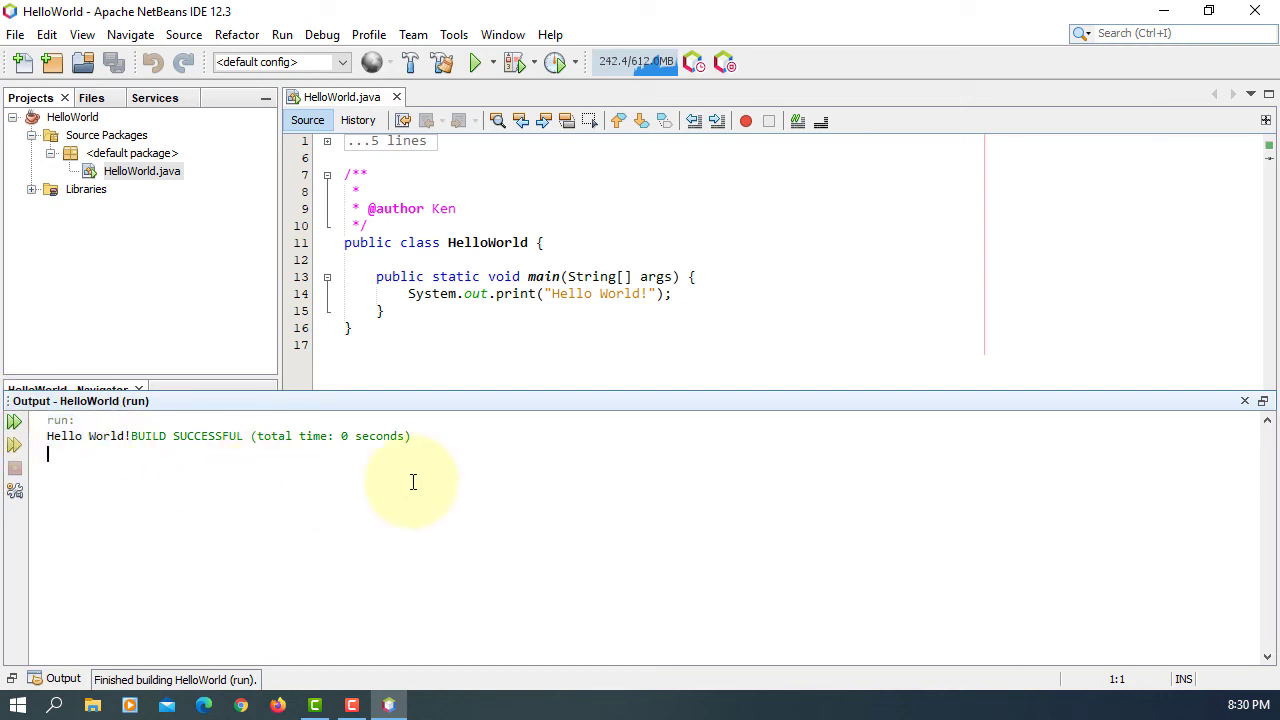
pyautogui.click(1257, 19)
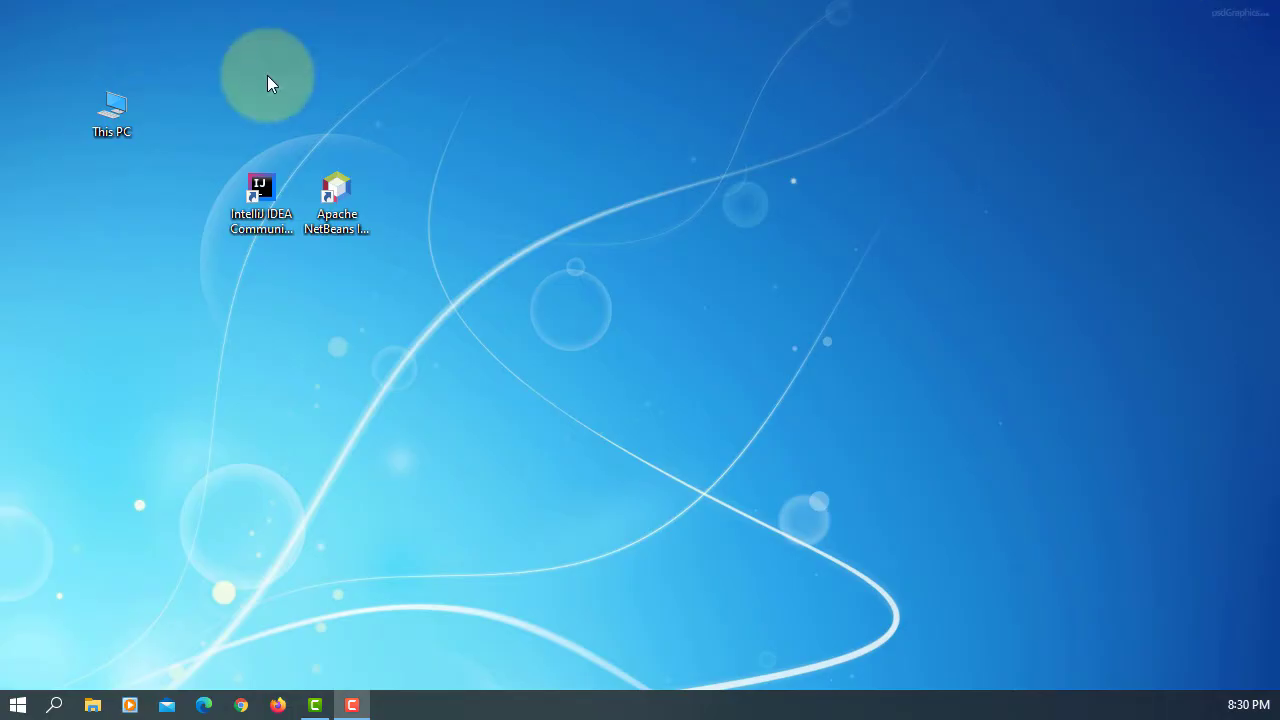
# - Launch IntelliJ IDEA and accept the user agreement
pyautogui.doubleClick(275, 197)
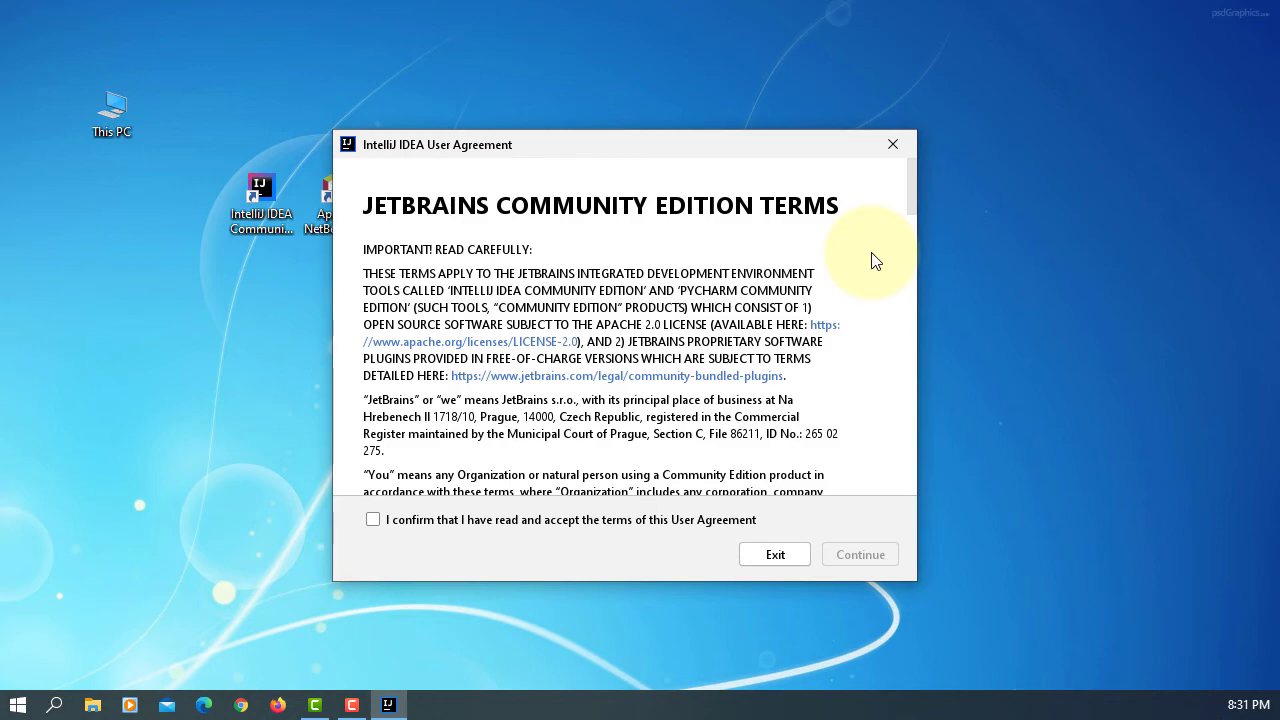
pyautogui.scroll(-4, 868, 292)
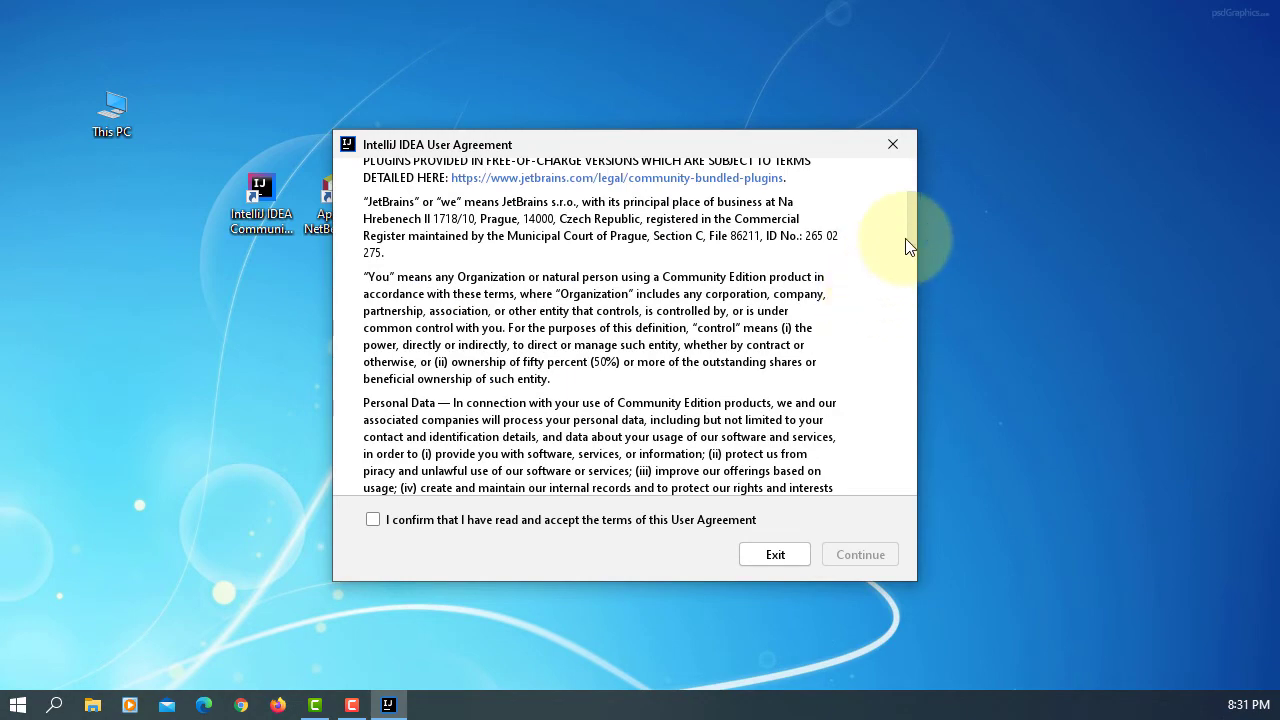
pyautogui.moveTo(908, 242)
pyautogui.mouseDown()
pyautogui.moveTo(880, 443)
pyautogui.moveTo(902, 495)
pyautogui.mouseUp()
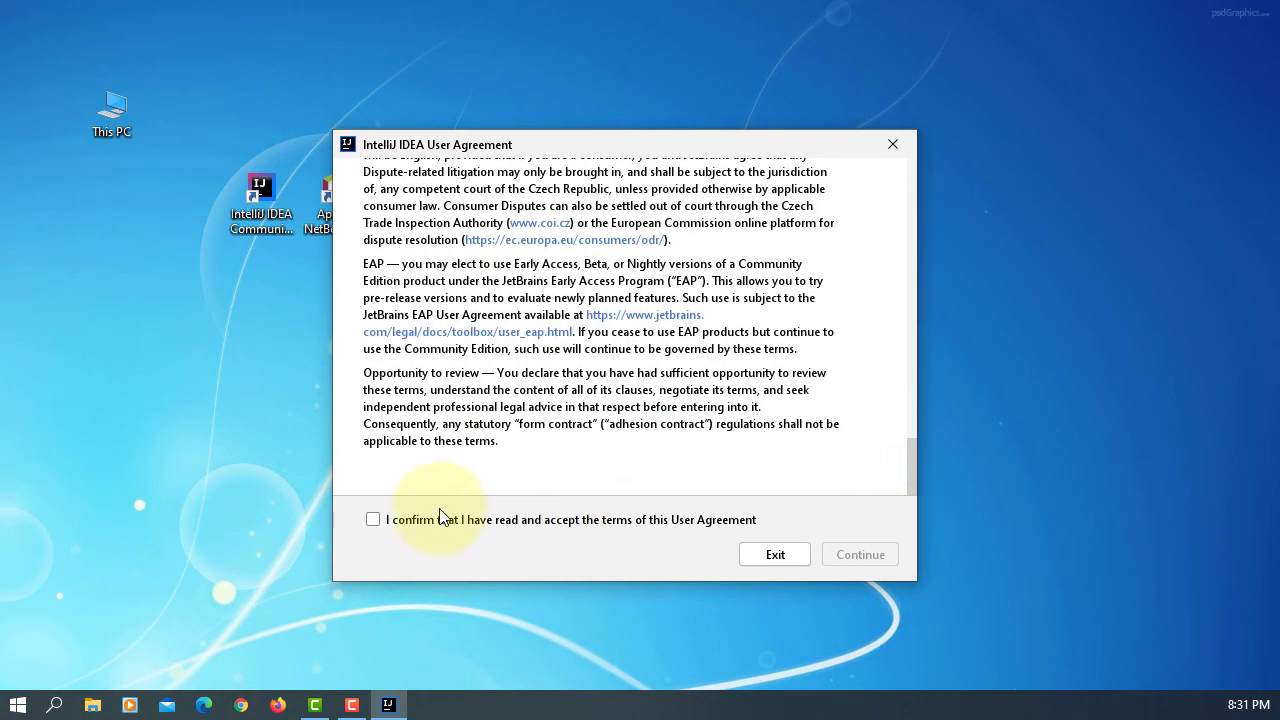
pyautogui.click(378, 519)
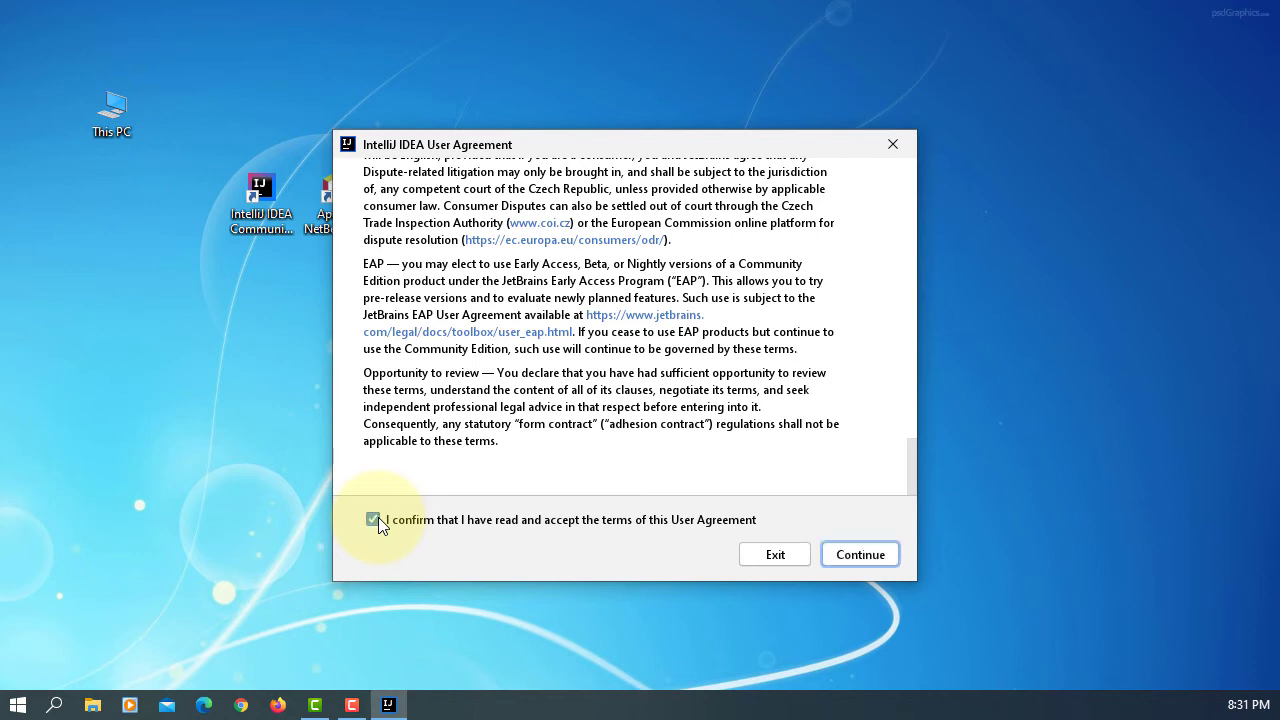
pyautogui.click(862, 552)
# - Check the About IntelliJ IDEA details, then open the JavaFXHelloWorld project
pyautogui.click(200, 657)
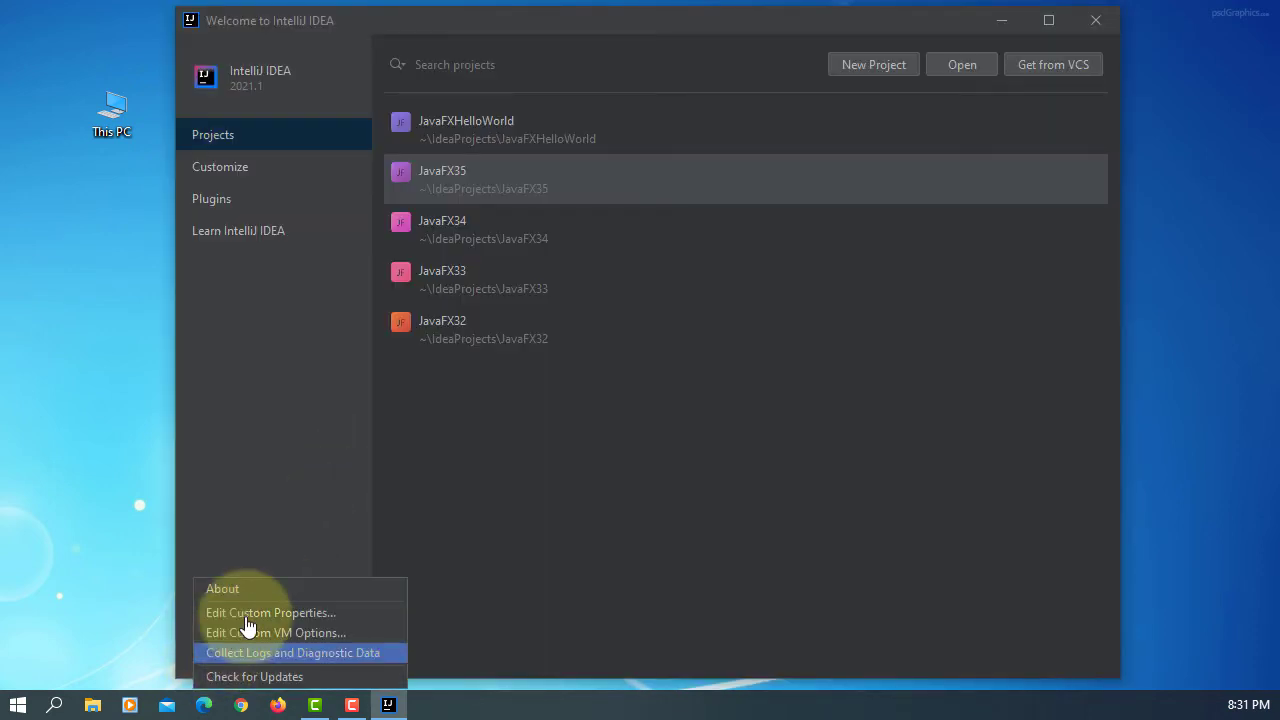
pyautogui.click(256, 592)
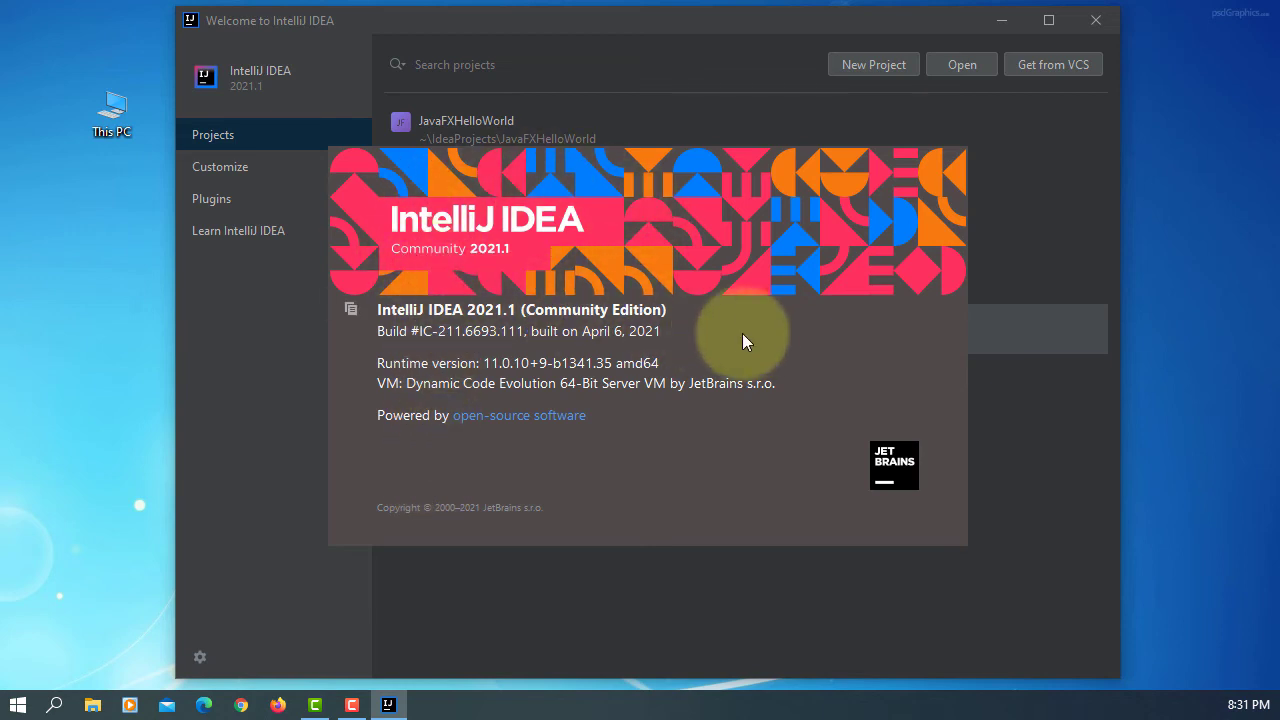
pyautogui.click(688, 620)
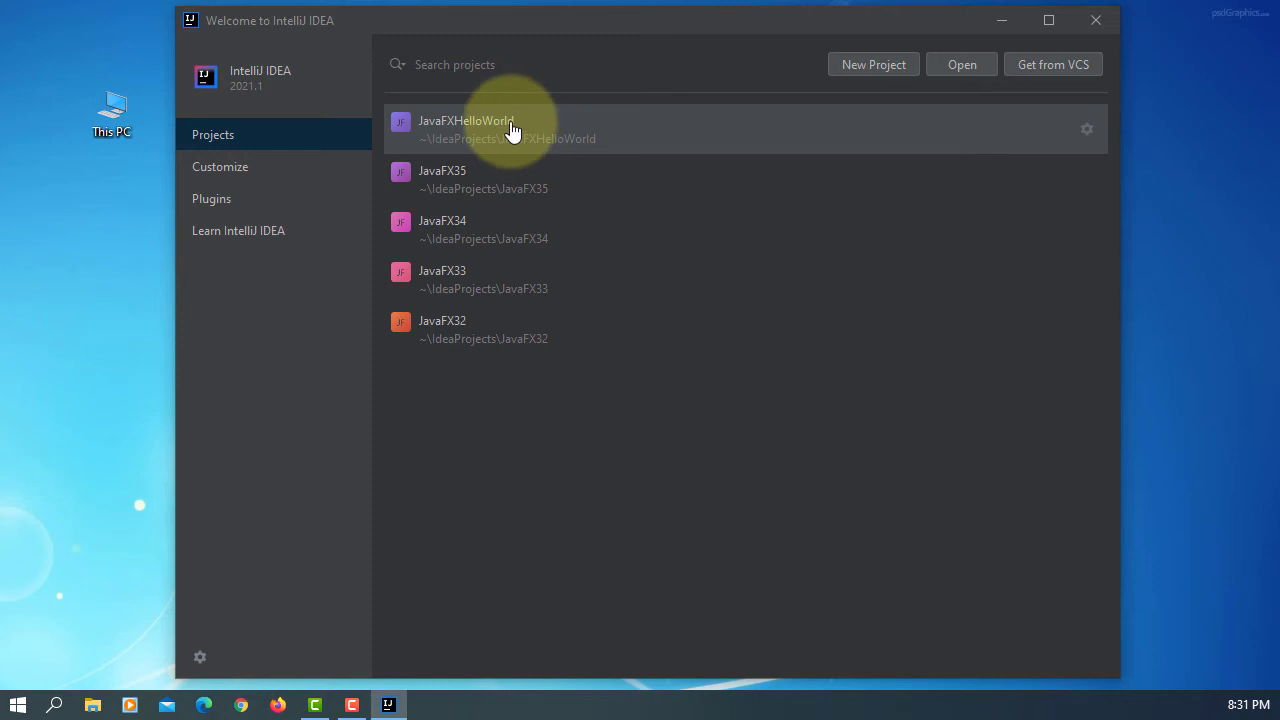
pyautogui.click(510, 130)
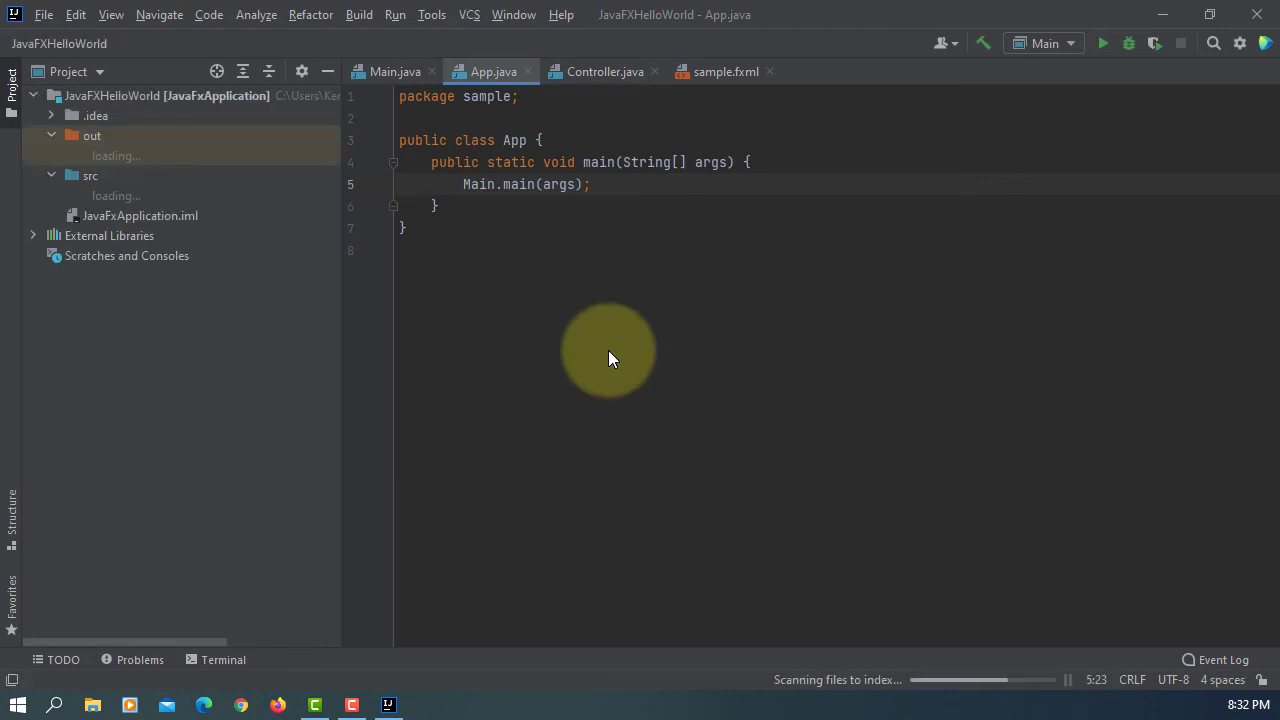
# - In Project Structure > SDKs, replace the broken SDK 16 with detected jdk-16.0.1 and apply
pyautogui.hotkey('shift', 'F10')
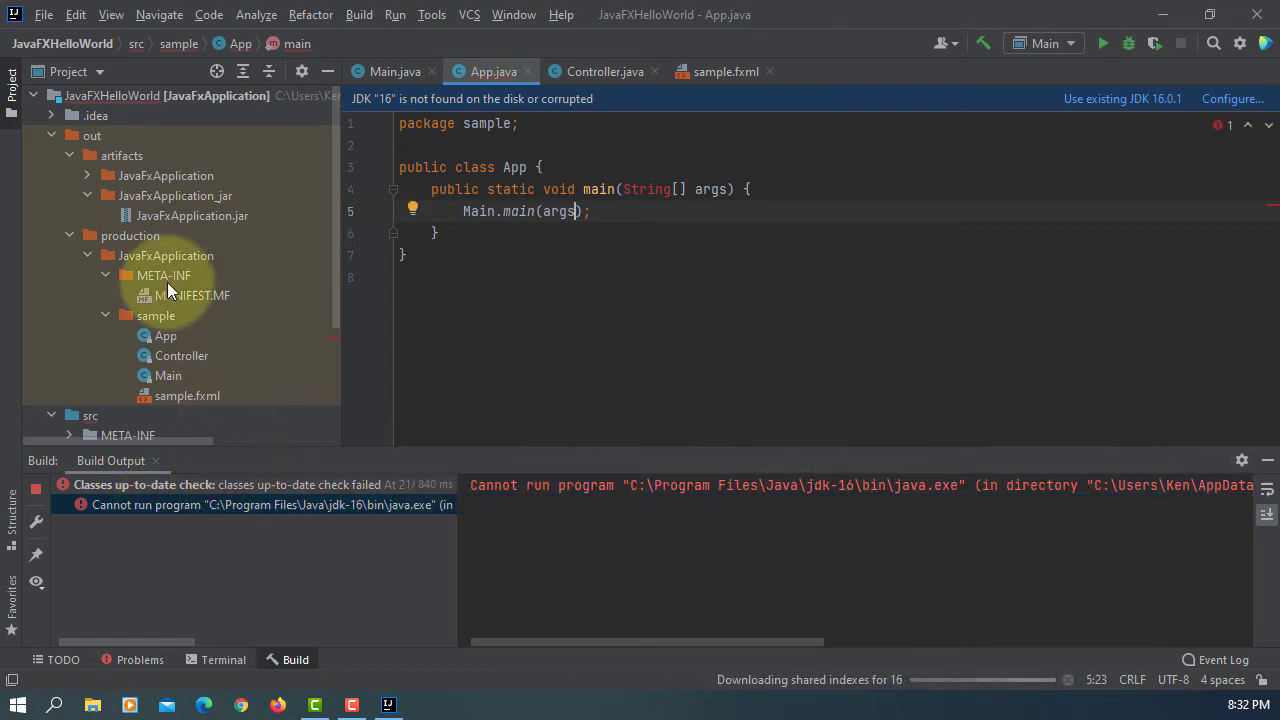
pyautogui.click(44, 14)
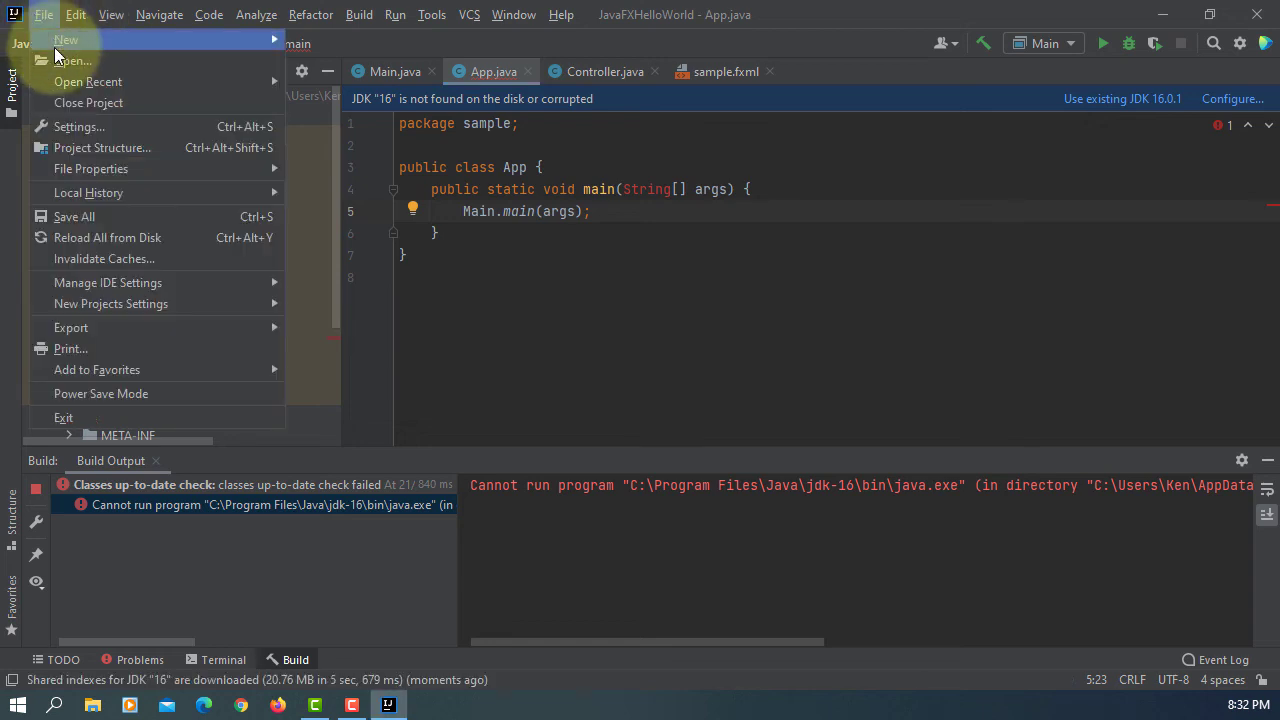
pyautogui.click(117, 148)
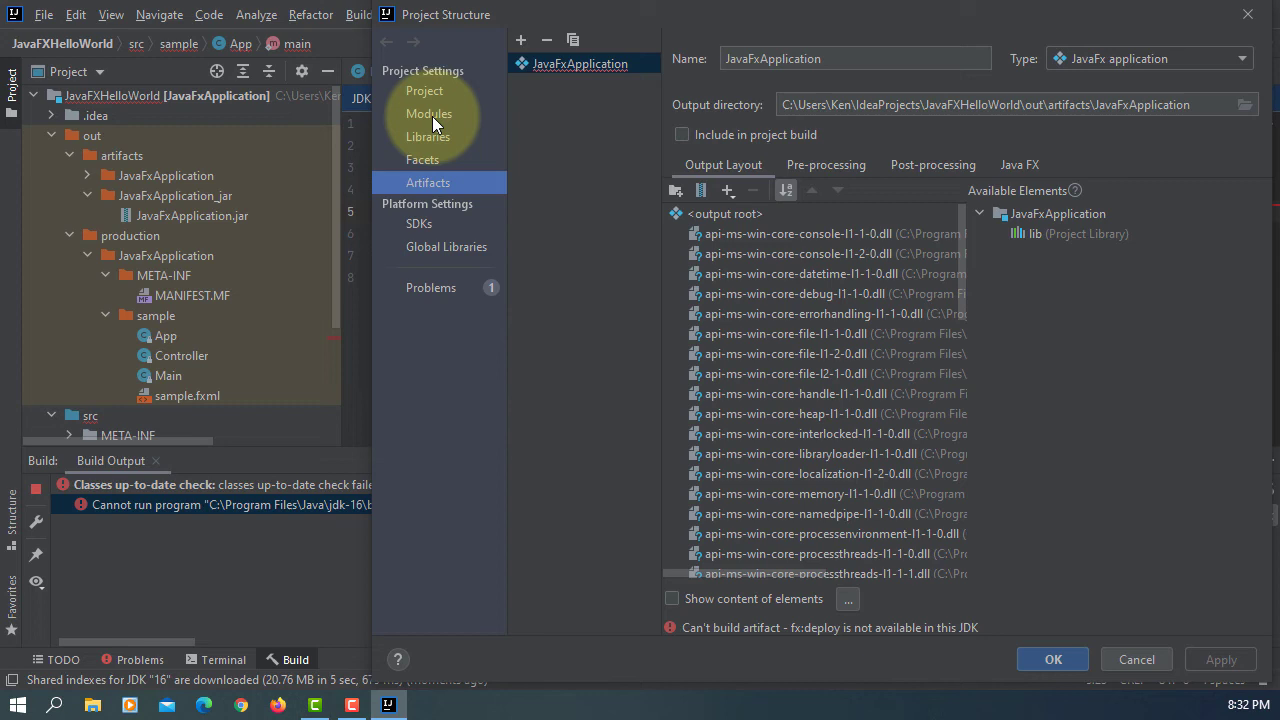
pyautogui.click(420, 225)
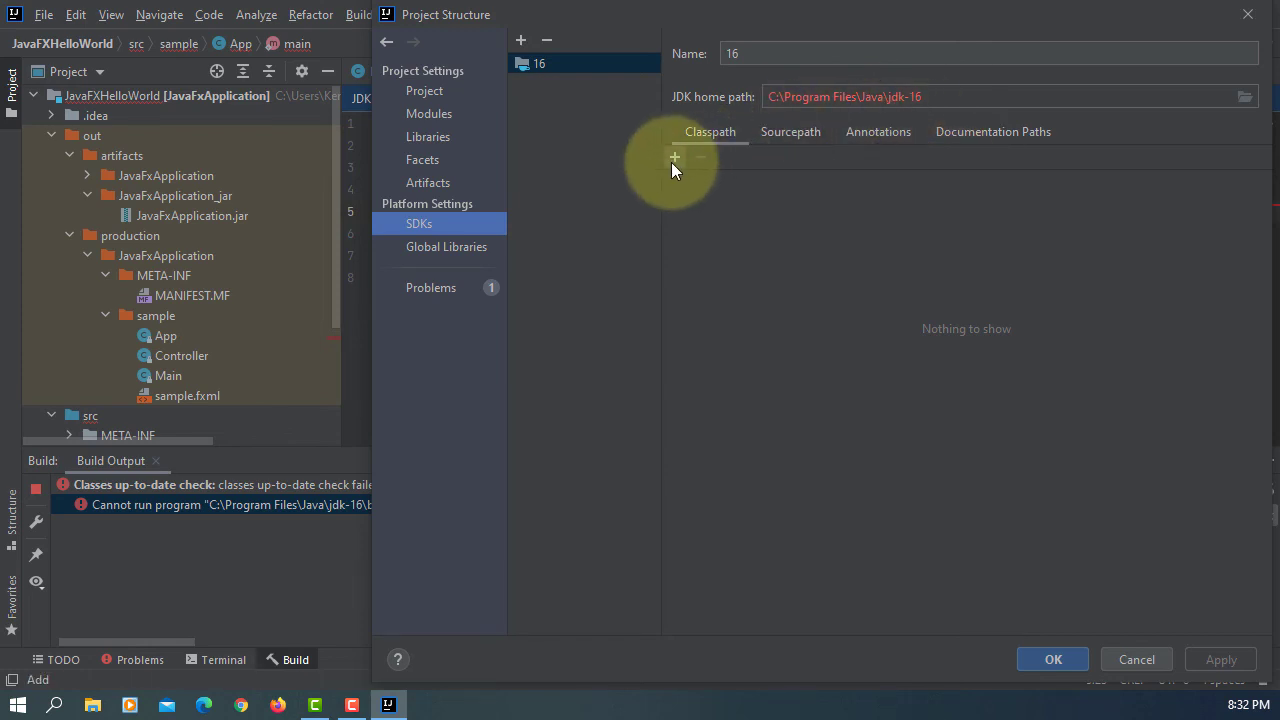
pyautogui.click(547, 41)
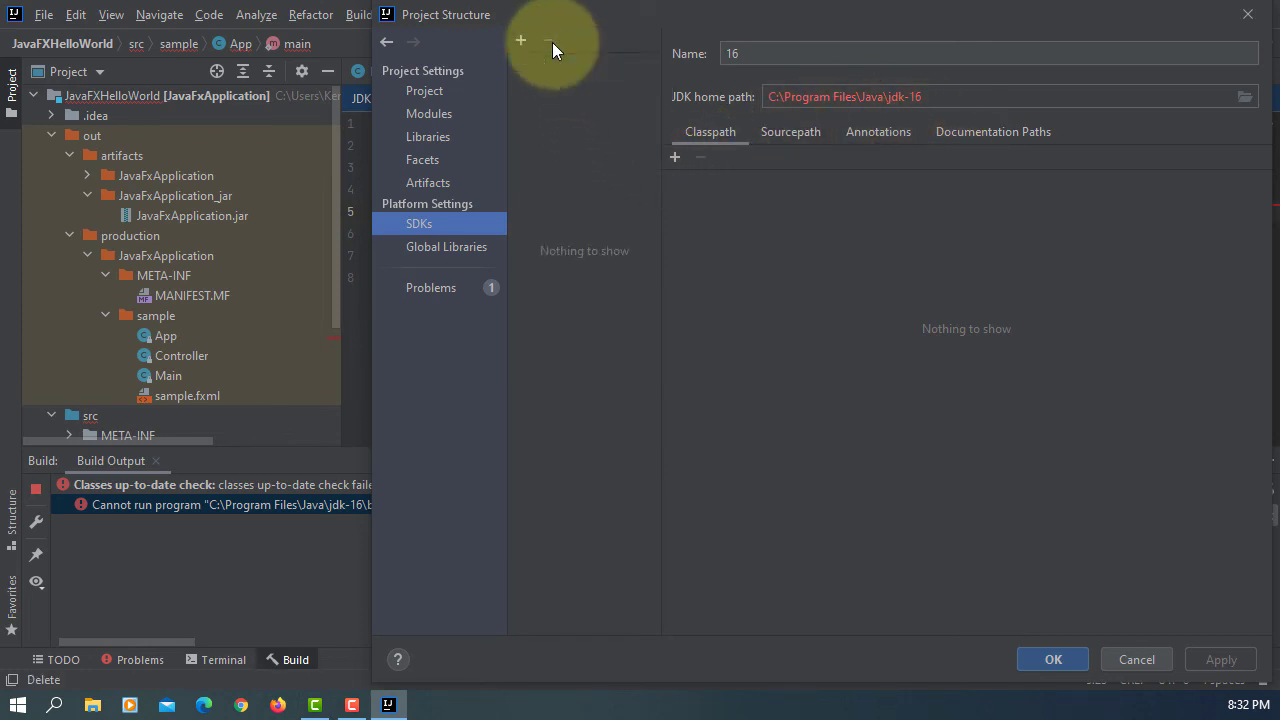
pyautogui.click(522, 43)
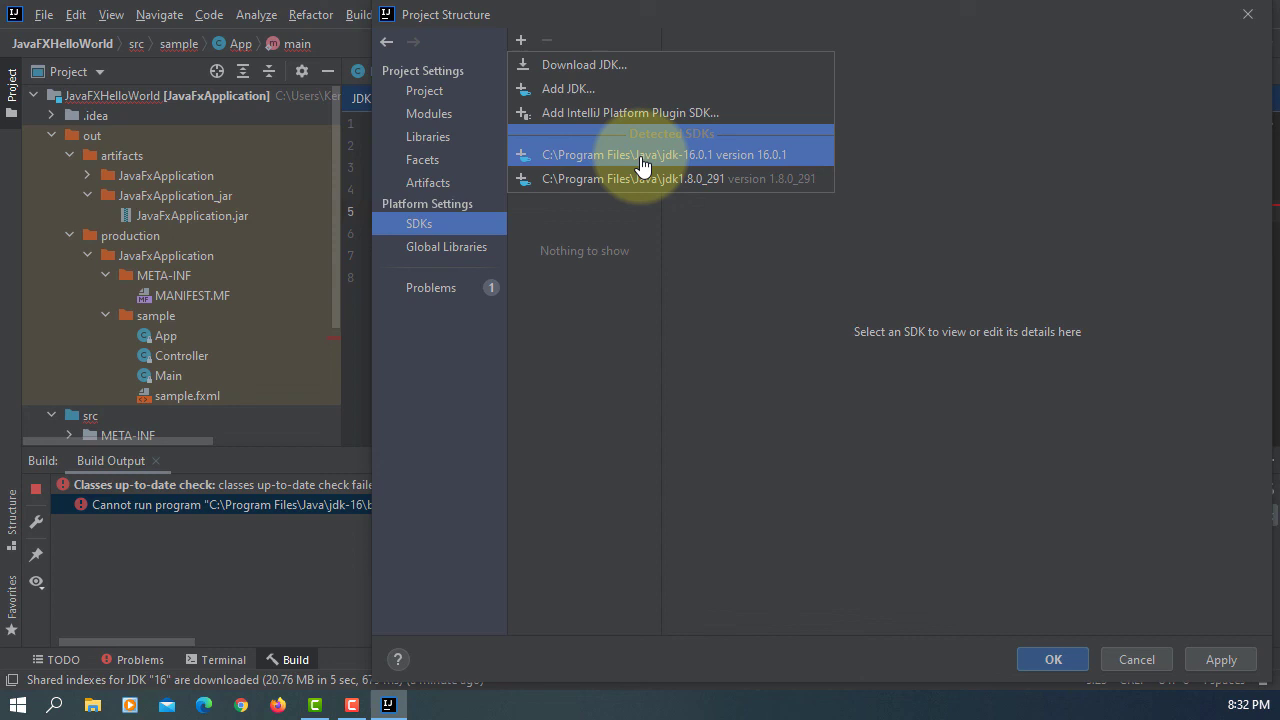
pyautogui.click(705, 158)
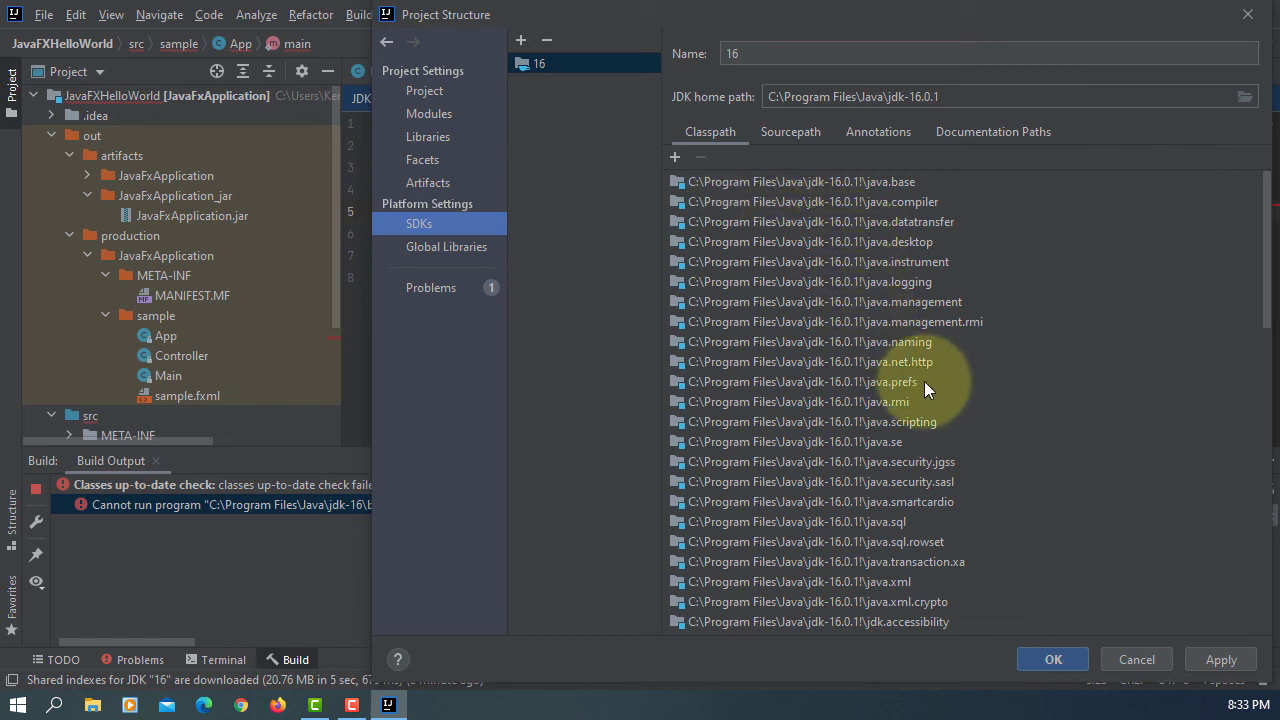
pyautogui.click(1196, 651)
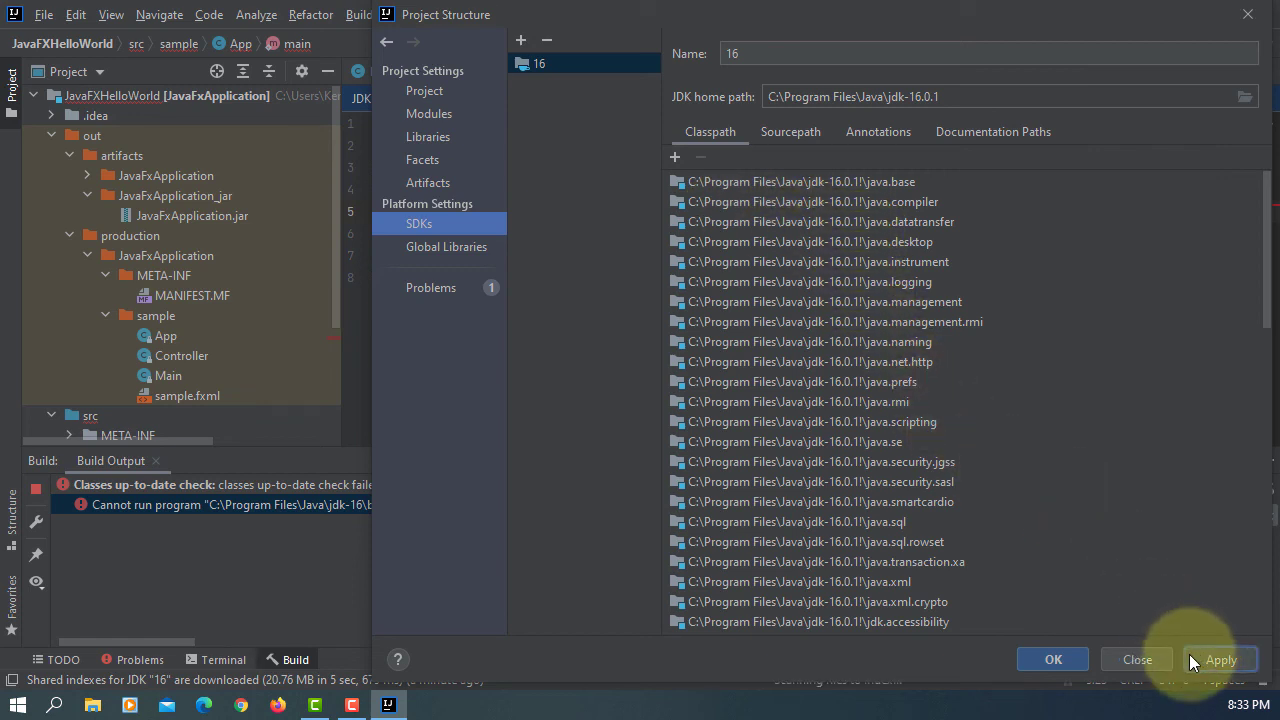
pyautogui.click(1053, 660)
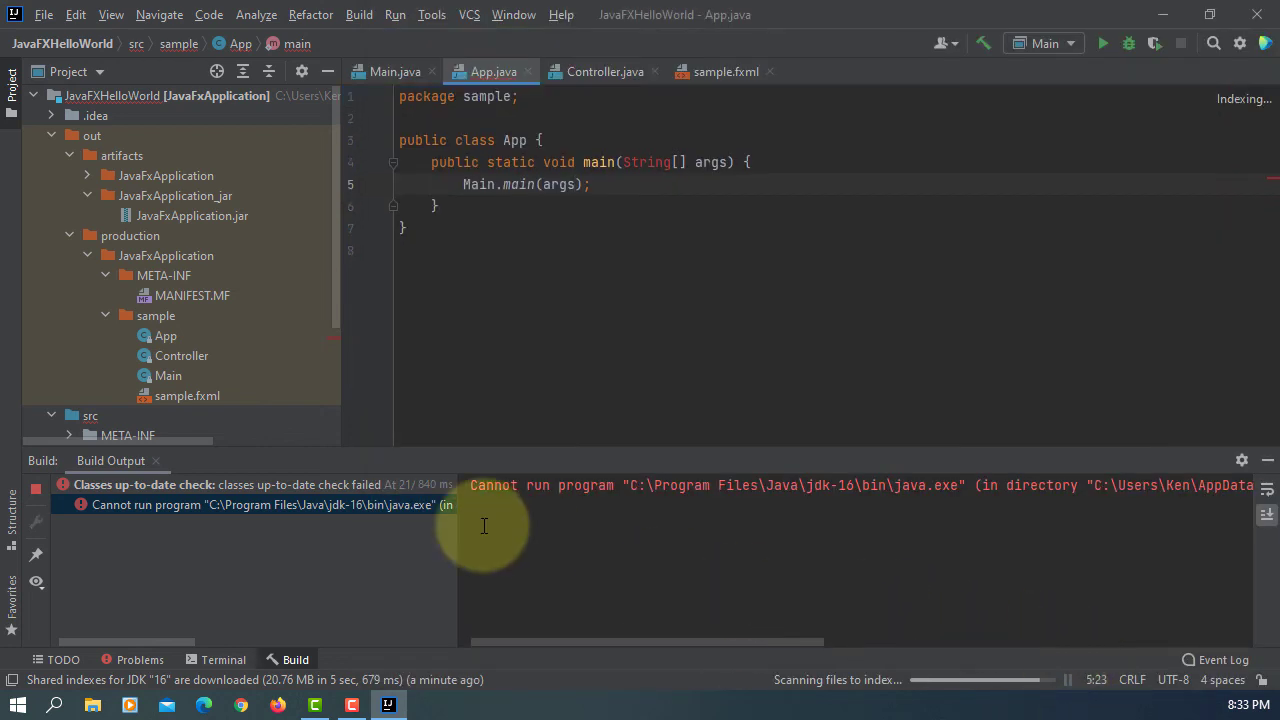
# - Build the project, run the Main configuration, then close the Hello World window and Run panel
pyautogui.click(359, 14)
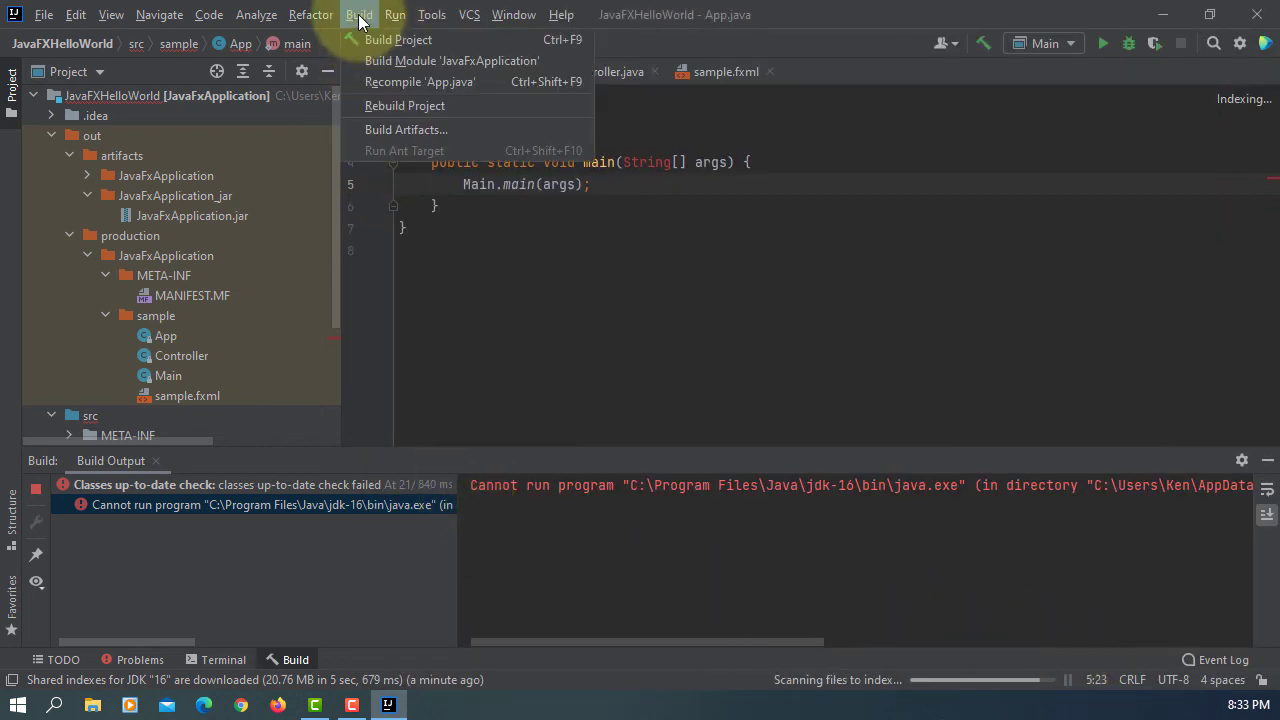
pyautogui.click(363, 40)
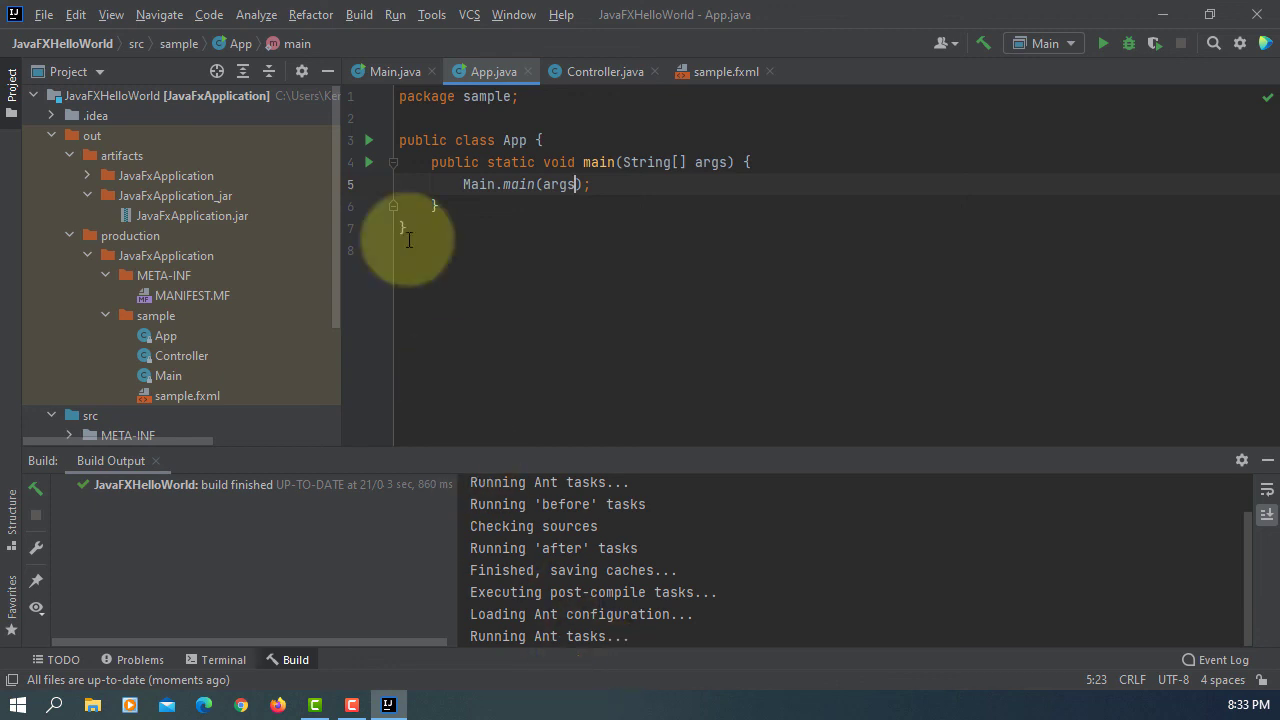
pyautogui.click(396, 15)
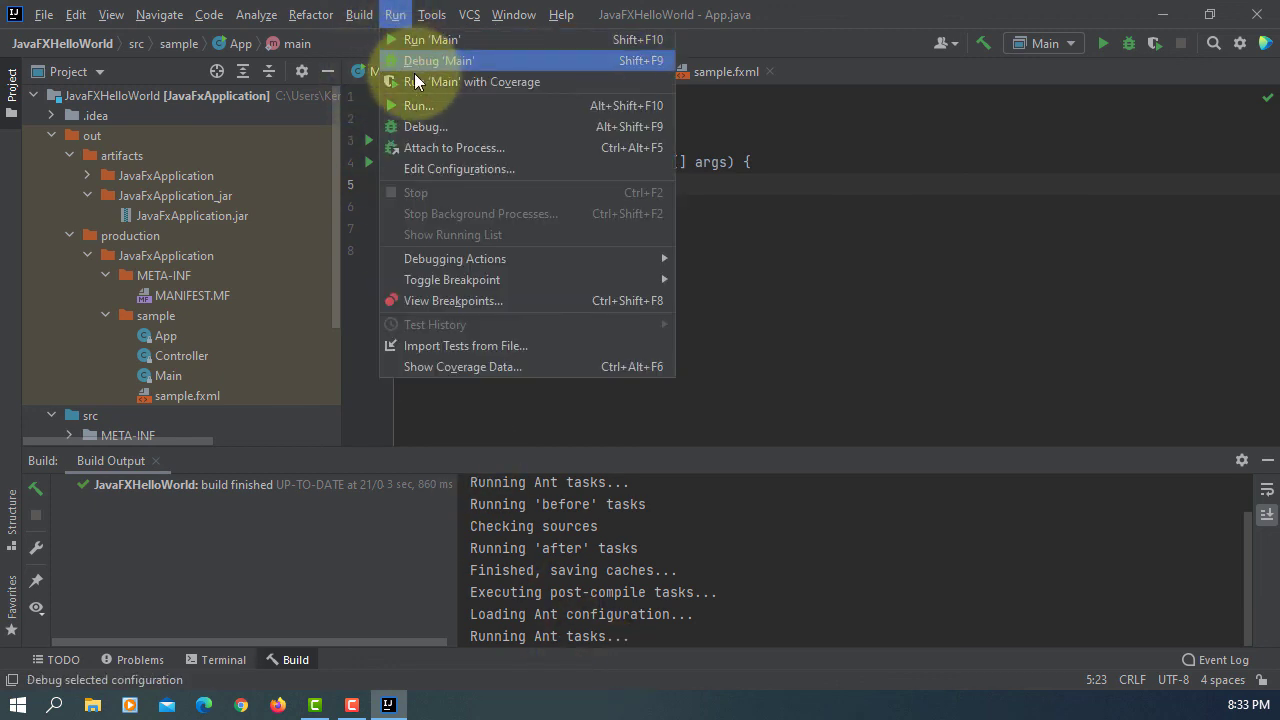
pyautogui.click(416, 107)
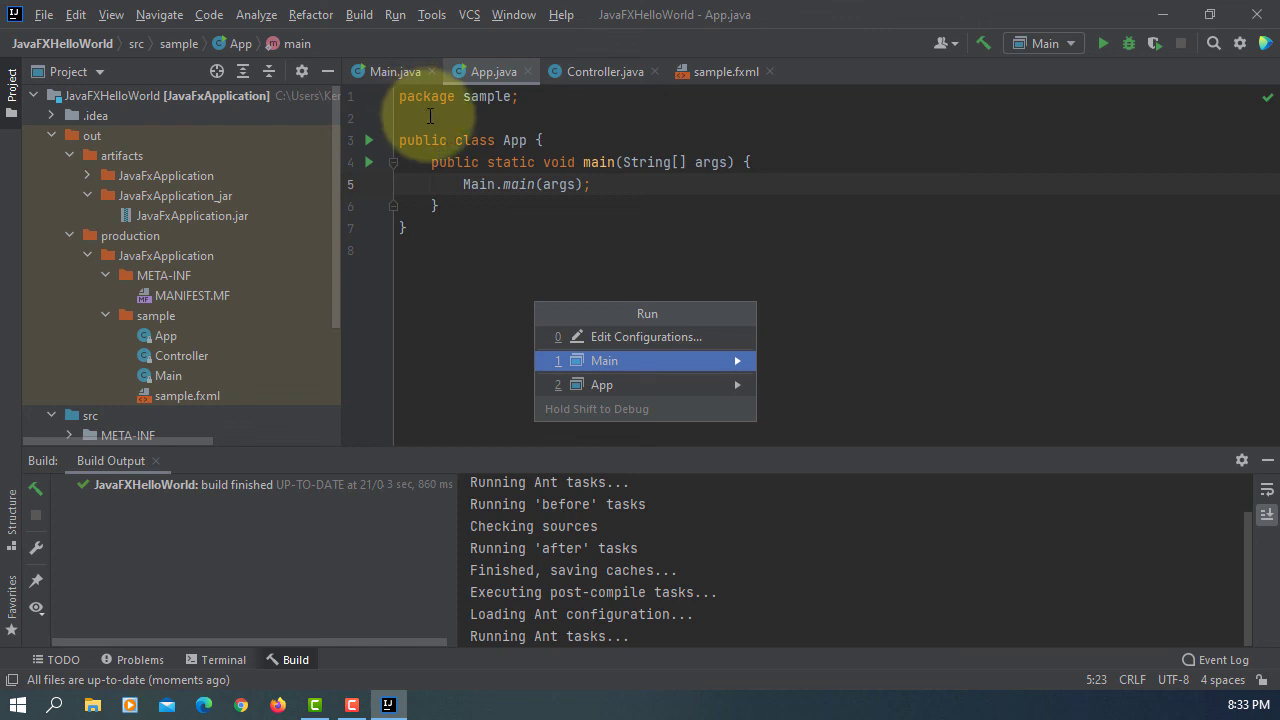
pyautogui.click(605, 361)
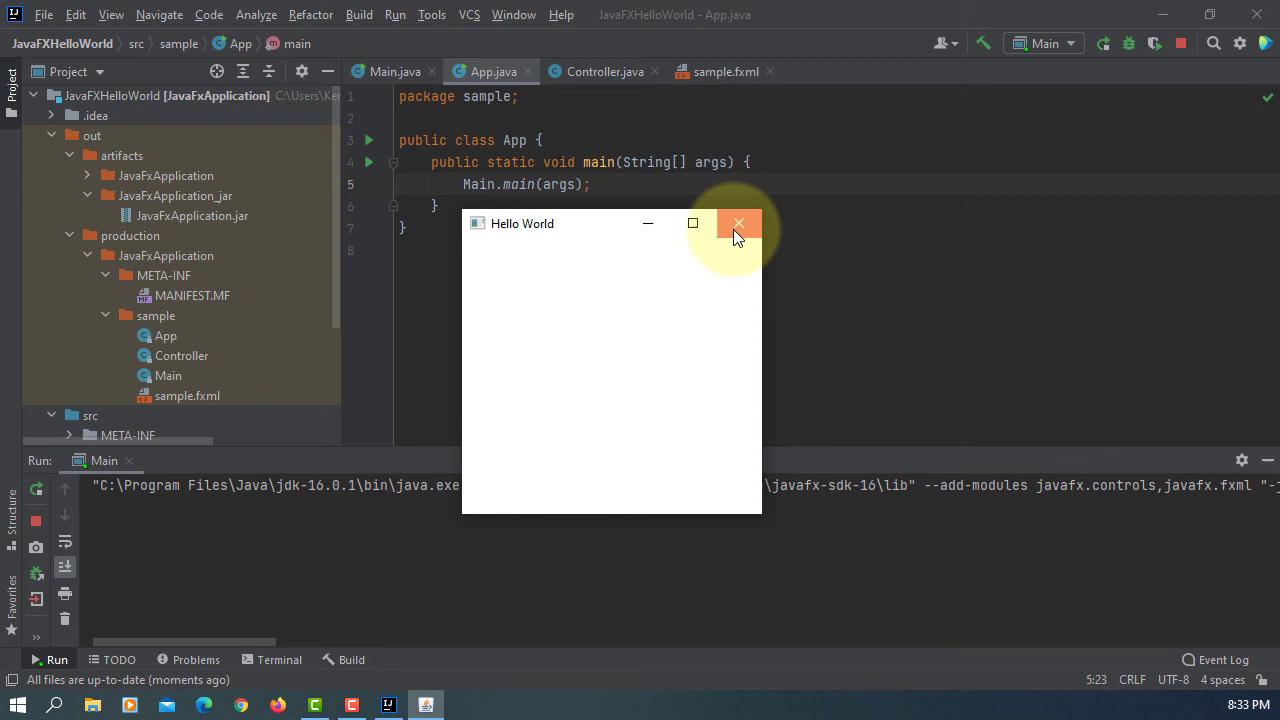
pyautogui.click(735, 226)
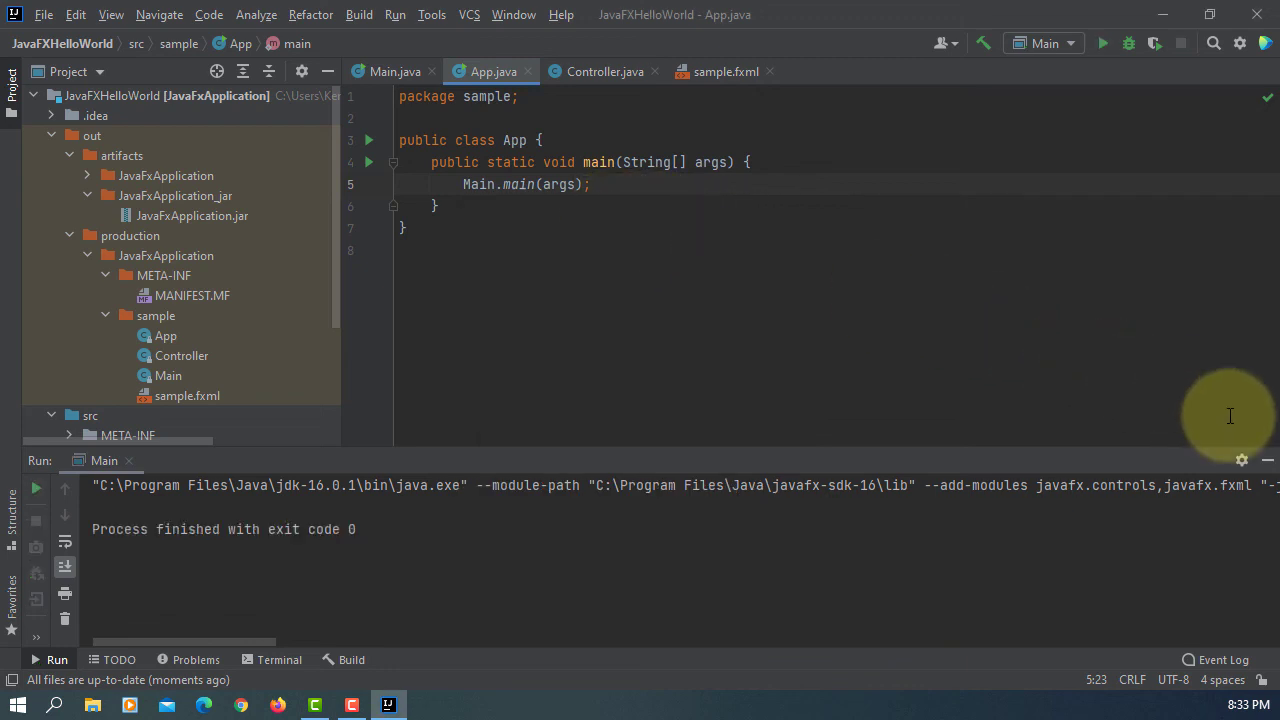
pyautogui.click(1267, 460)
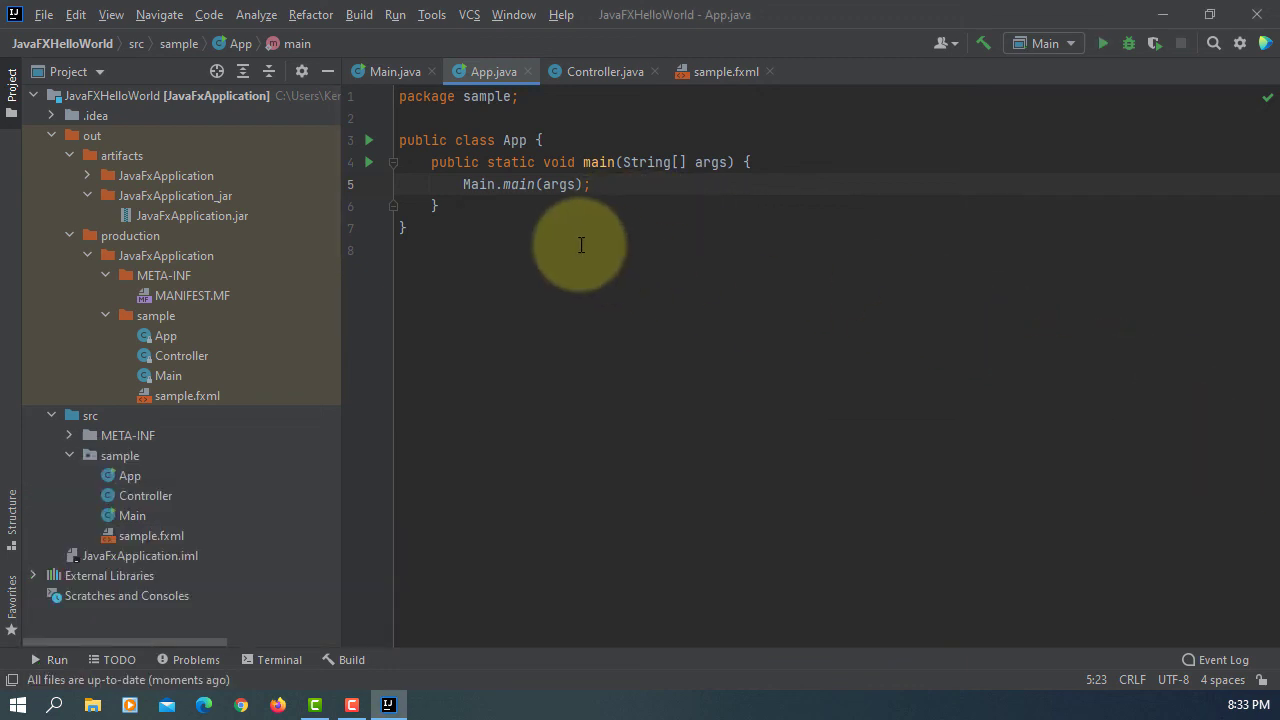